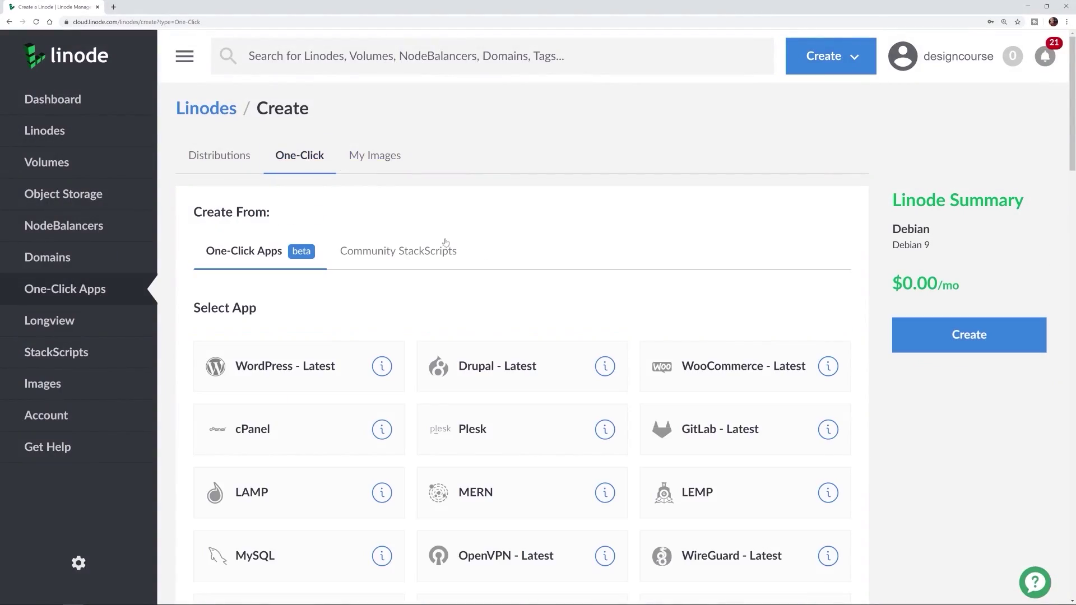
Choose the WordPress - Latest one-click app for the new Linode and set its region to Atlanta, GA
click(313, 360)
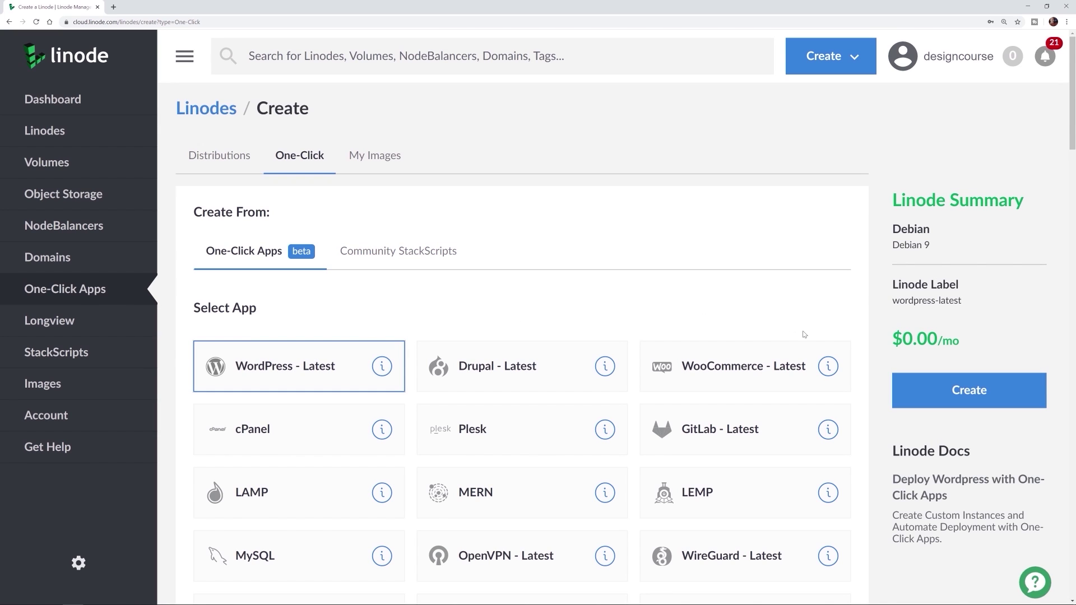
click(933, 386)
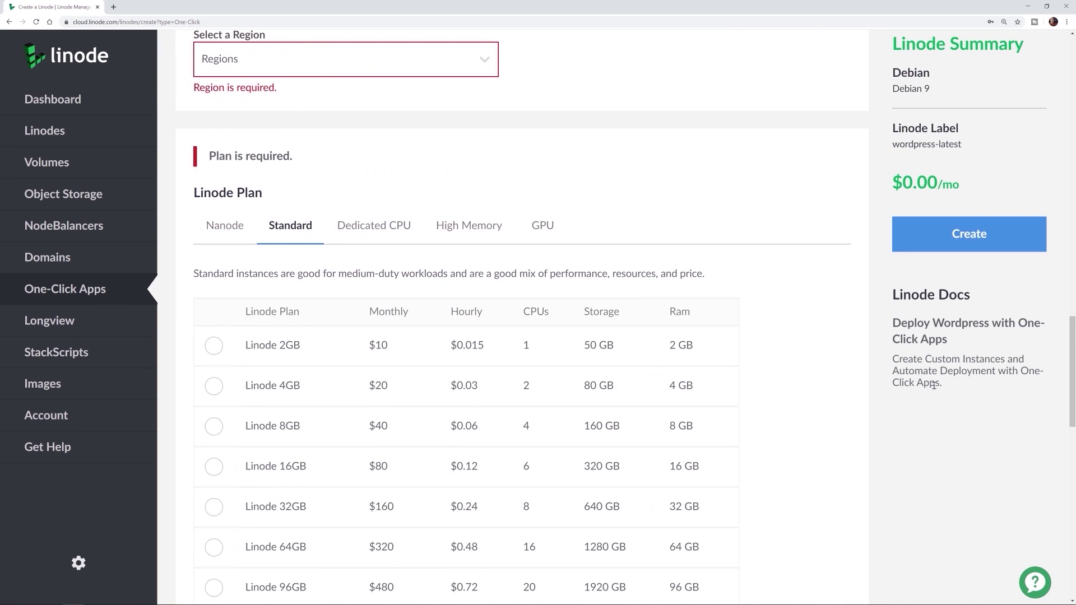
click(242, 59)
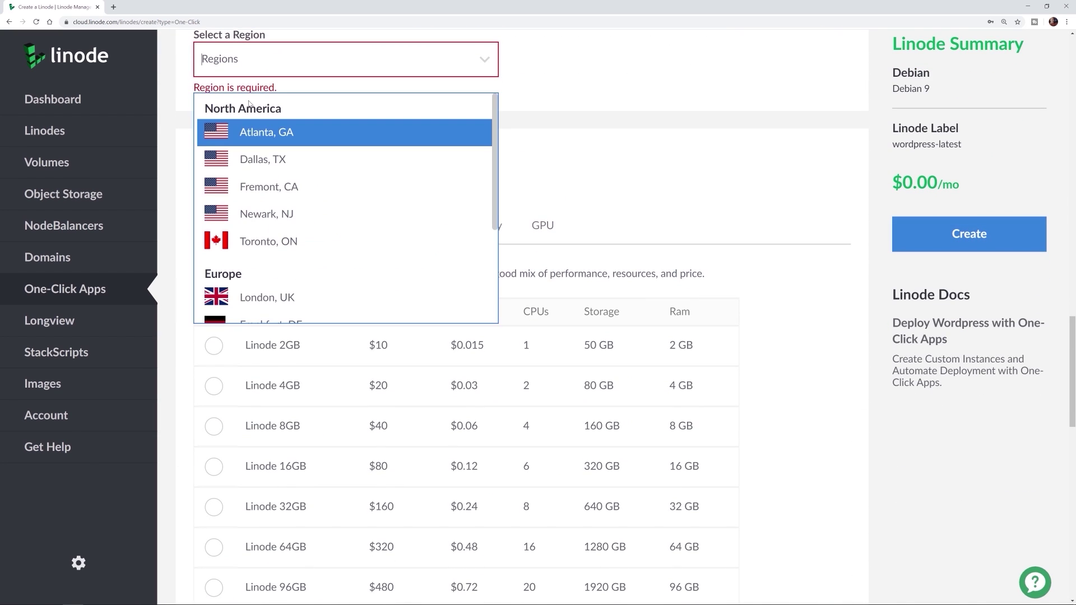
click(261, 140)
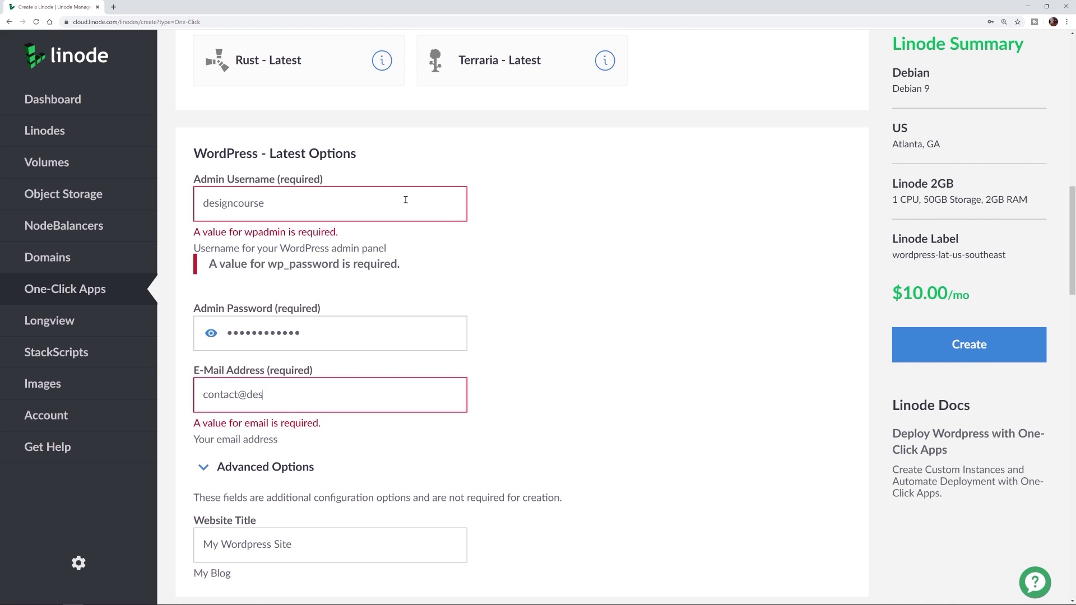
Complete the required e-mail address in the WordPress options and create the Linode
text(rse.com)
scroll(673, 281, down, 3)
click(914, 346)
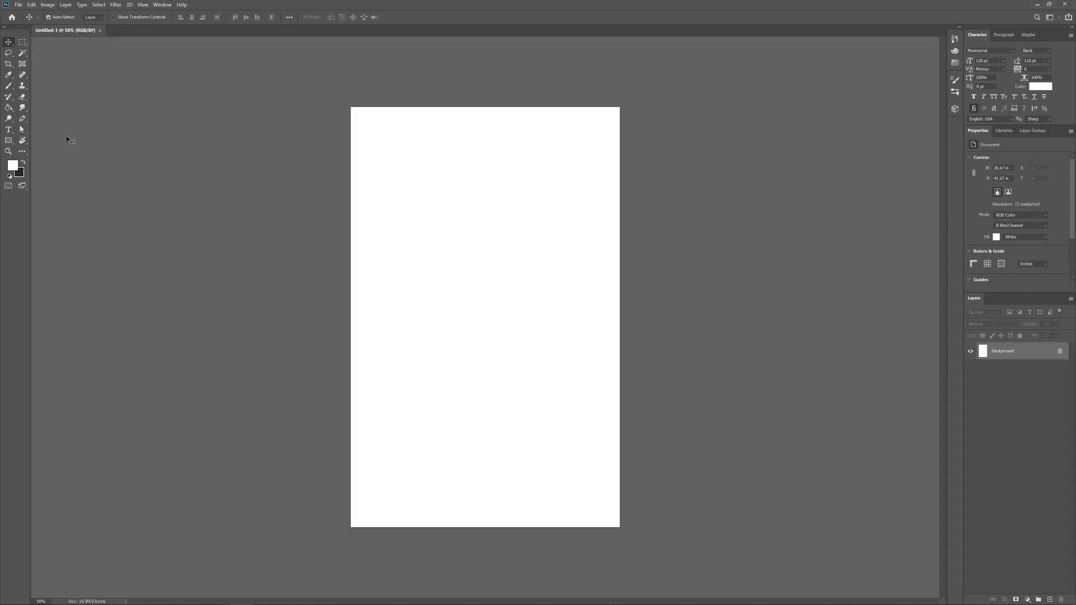
Fill the whole white canvas with the near-black foreground color
click(487, 243)
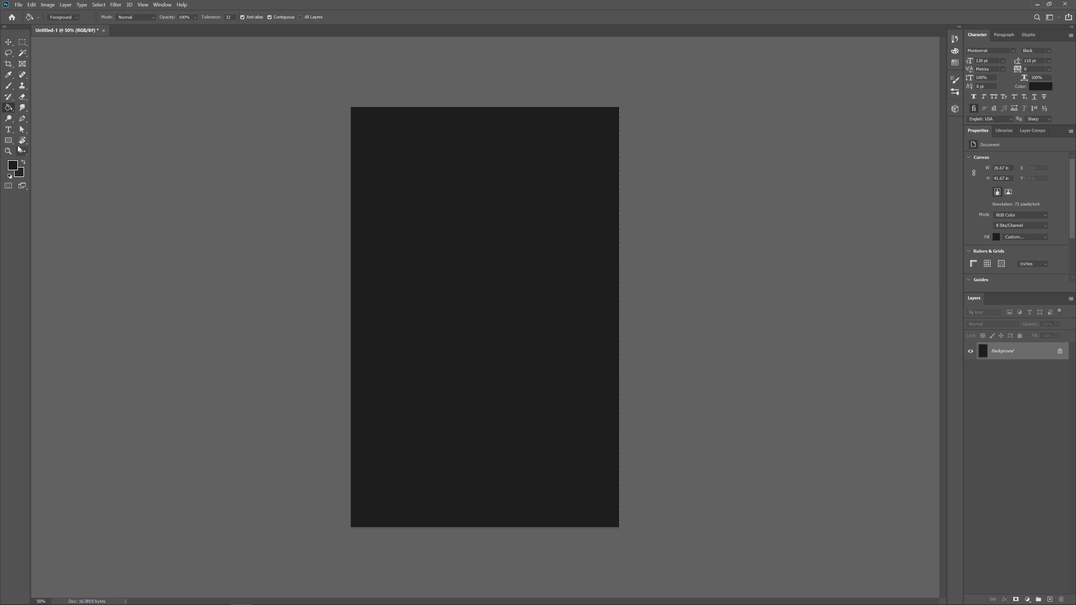
click(10, 152)
click(517, 238)
click(514, 237)
scroll(468, 237, up, 4)
key(v)
Switch to the browser, download the concrete texture photo from Unsplash and place it in the Photoshop canvas at full width
click(72, 597)
click(46, 559)
drag(870, 47, 493, 59)
click(205, 57)
click(799, 104)
drag(235, 517, 280, 552)
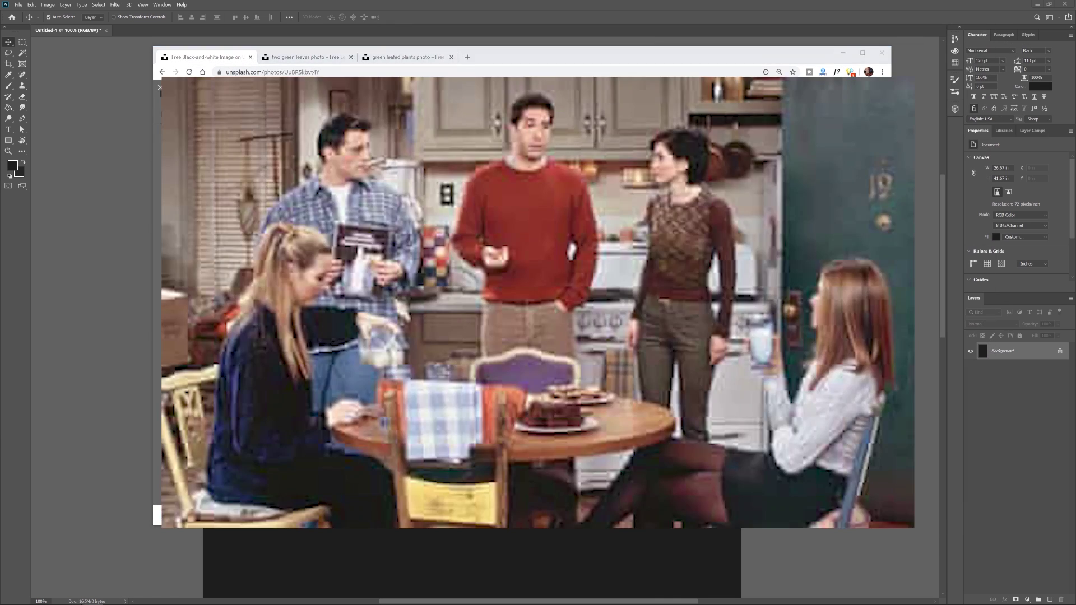
click(644, 16)
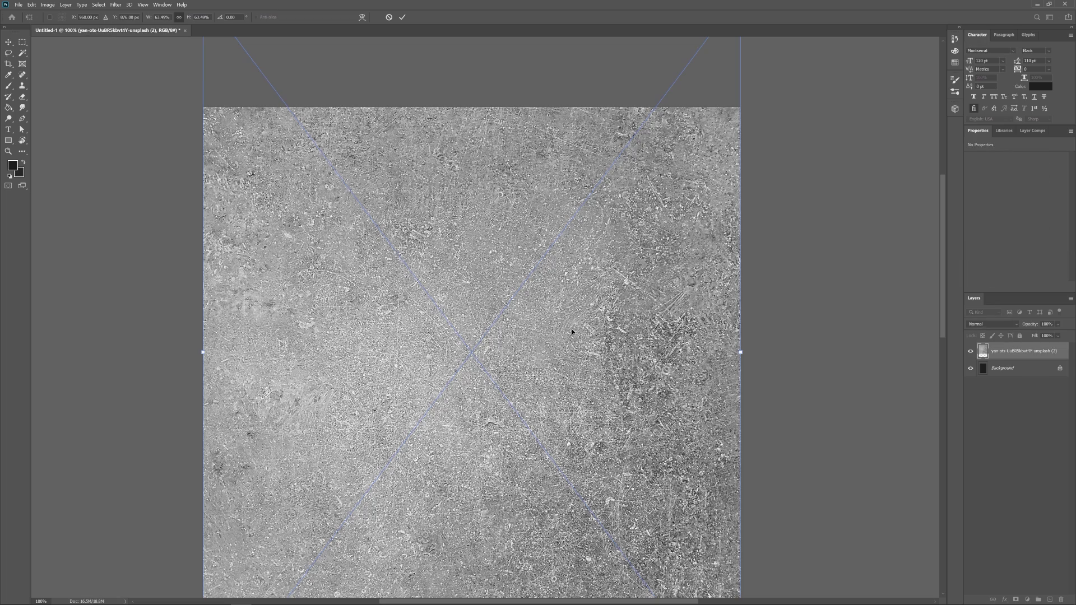
key(ctrl+0)
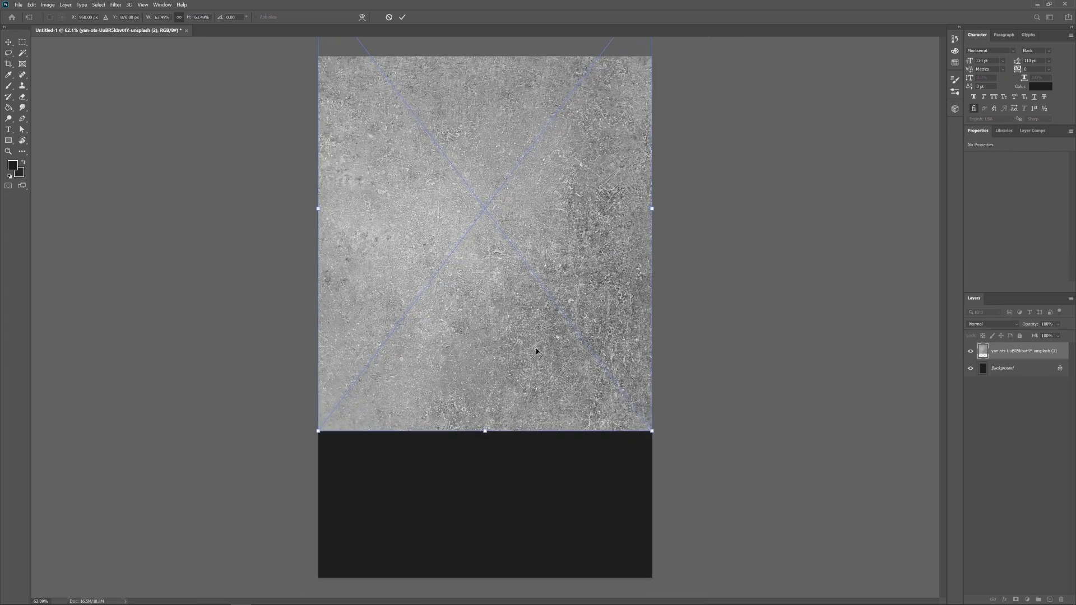
key(Return)
Rasterize the texture layer and adjust its Brightness/Contrast with lower brightness and higher contrast
right_click(1034, 351)
click(952, 391)
scroll(453, 207, up, 4)
drag(495, 116, 491, 208)
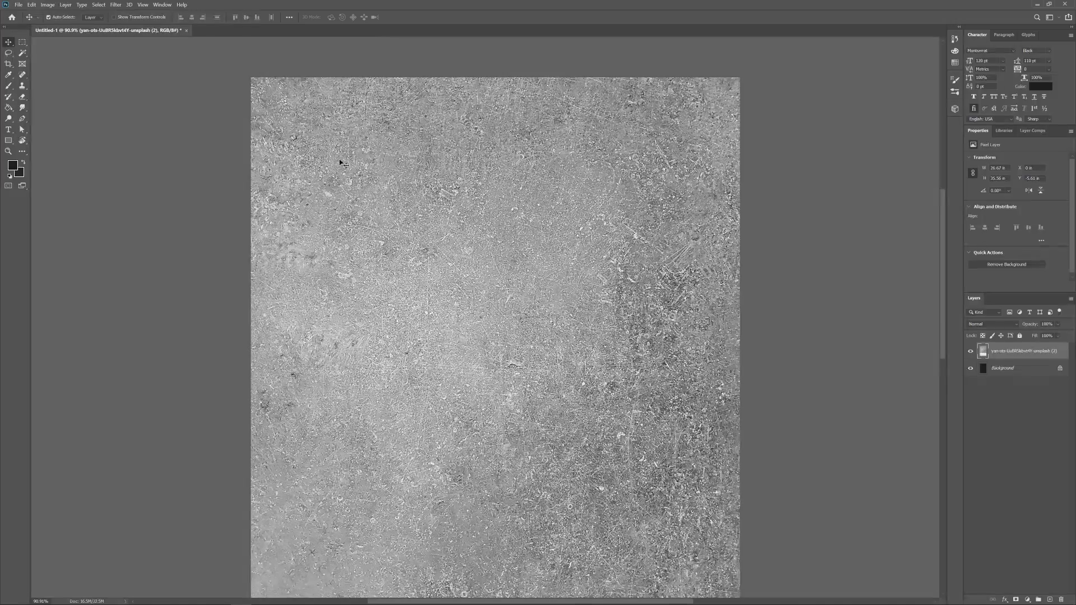
click(48, 5)
mouse_move(59, 26)
click(159, 26)
drag(684, 167, 639, 166)
drag(685, 187, 772, 187)
click(752, 158)
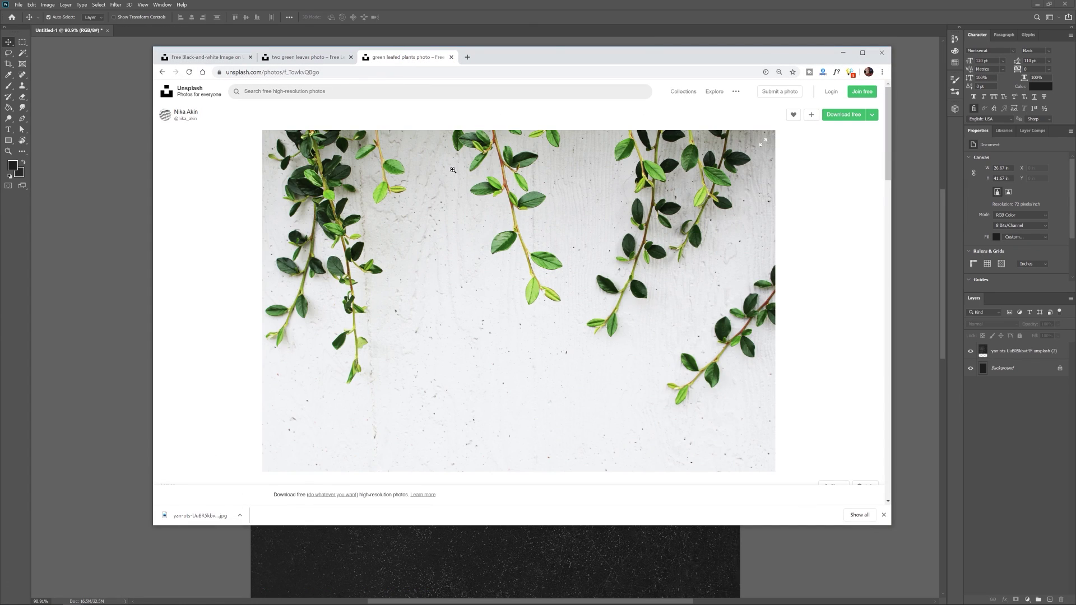
Capture the hanging-branches photo on Unsplash in the browser without its far-left part and paste it into Photoshop
double_click(602, 59)
key(Print)
drag(181, 80, 887, 505)
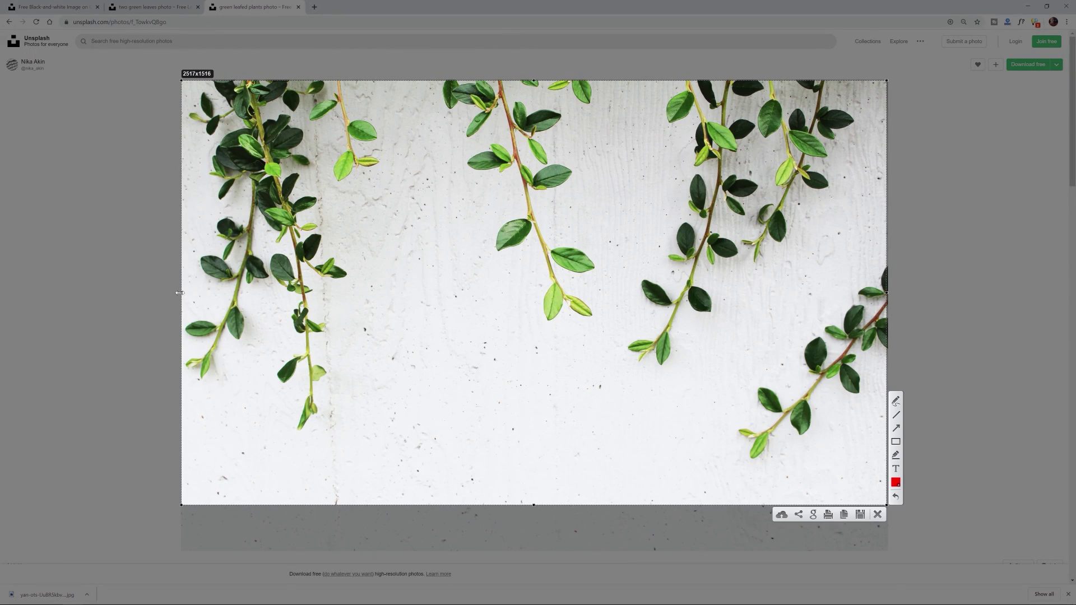
drag(179, 292, 303, 292)
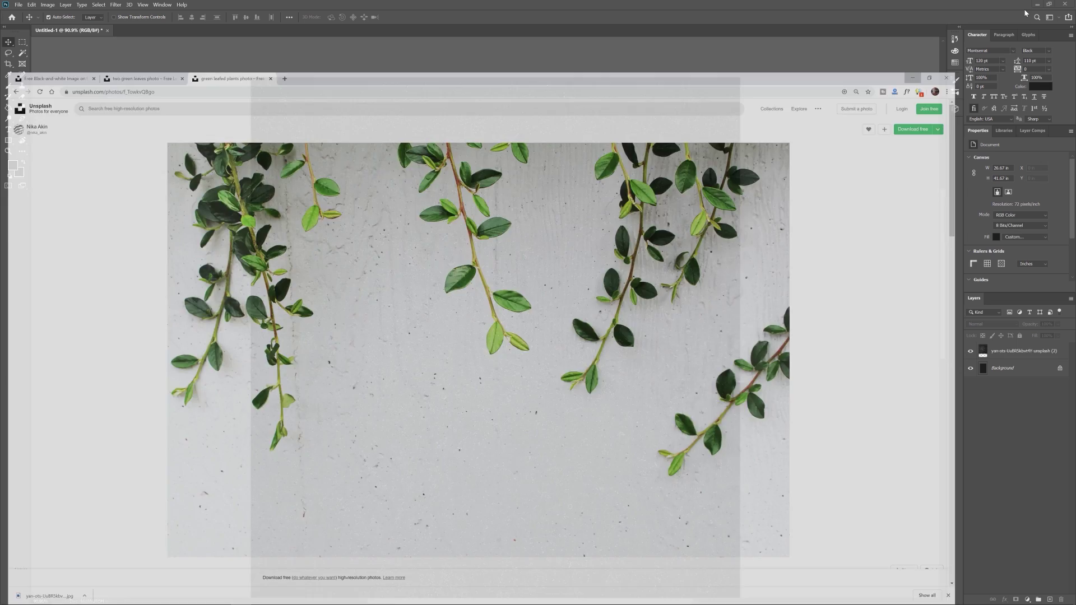
key(ctrl+v)
drag(450, 195, 443, 195)
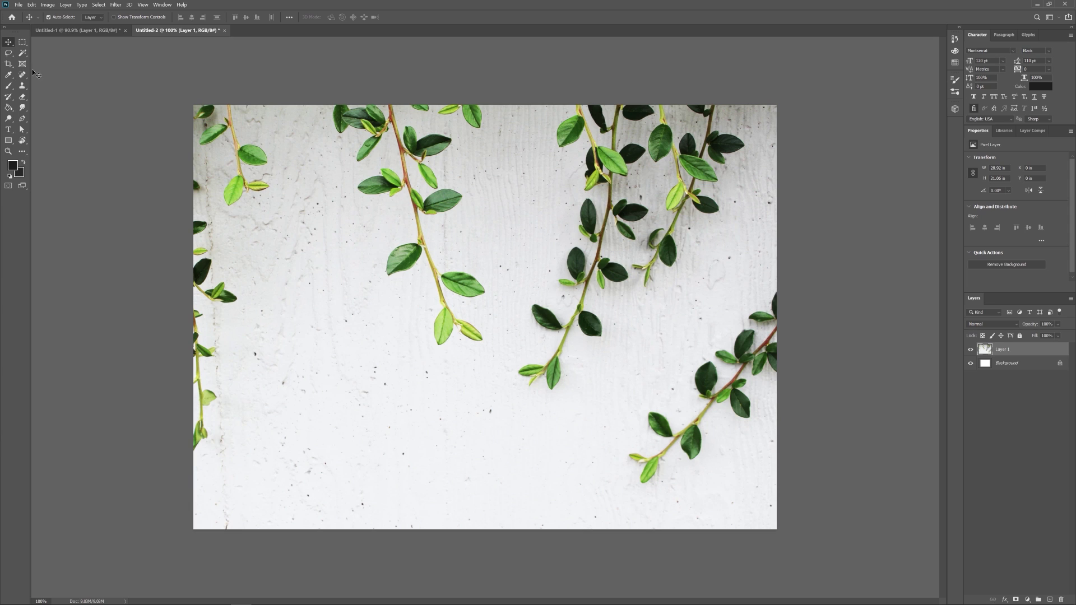
Fill the background layer of Untitled-2 with near-black and ready the Magic Wand on the branches photo layer
click(7, 107)
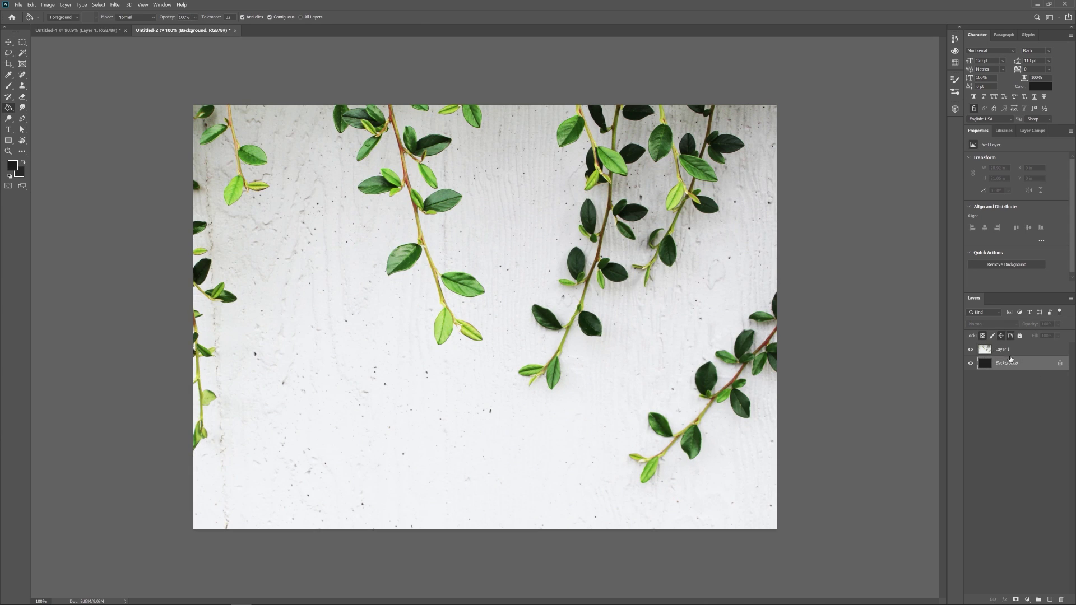
click(1006, 350)
key(w)
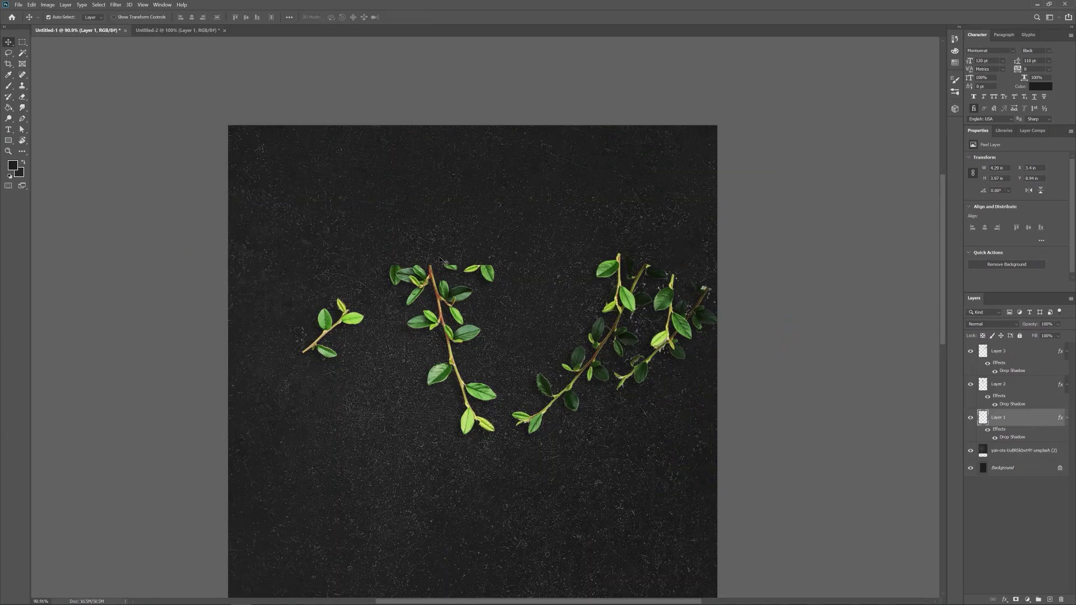
Spread the cut-out branches along the left, top and right edges of the dark canvas in Untitled-1
drag(352, 323, 407, 156)
drag(659, 294, 738, 232)
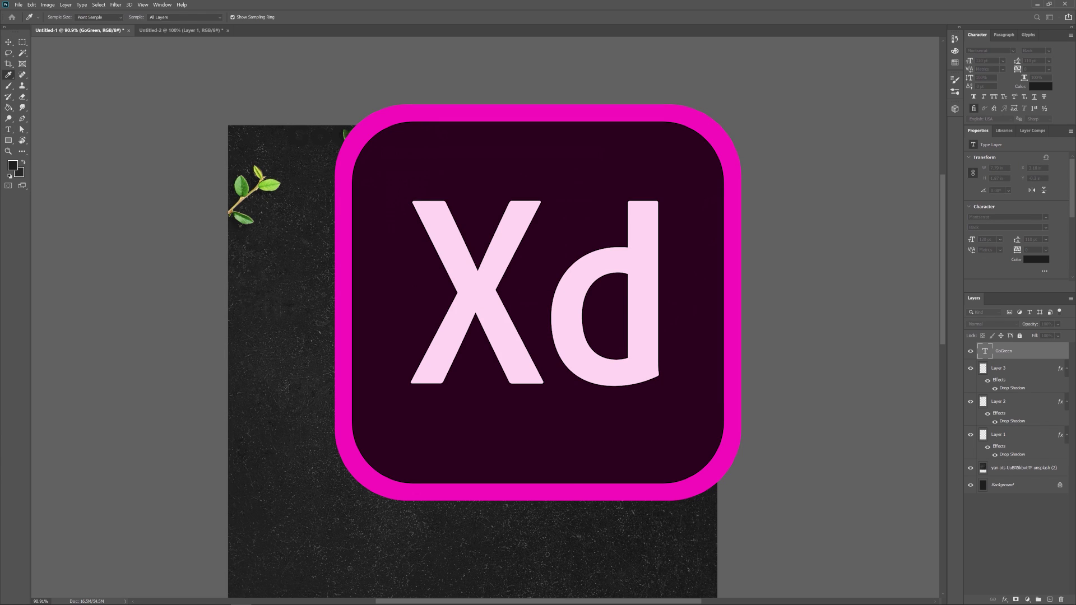
Scale the GoGreen text down to about 37.7 pt and place it in the page's upper-left header area
key(Return)
scroll(331, 134, up, 5)
key(ctrl+t)
drag(489, 110, 310, 145)
key(Return)
Color the GoGreen logo with "Go" in white and "Green" in bright green, and shift the top branch slightly right
click(336, 16)
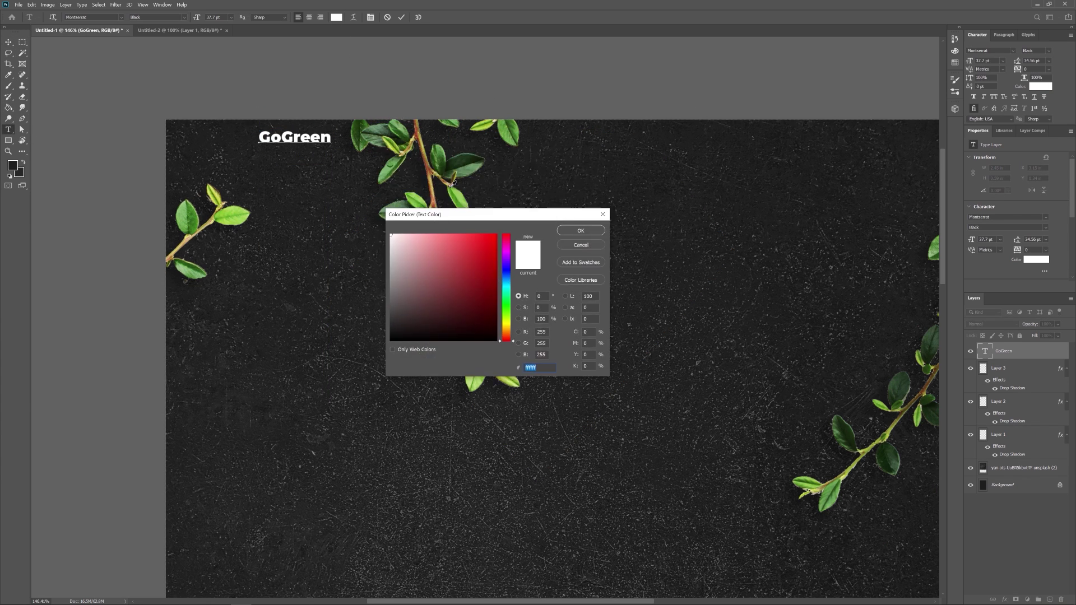
click(470, 265)
key(Return)
click(8, 42)
drag(395, 209, 426, 208)
Draw a near-black rectangle about 237 by 87 px behind the GoGreen logo, with its layer below the branch layers
scroll(391, 204, down, 3)
drag(345, 164, 356, 166)
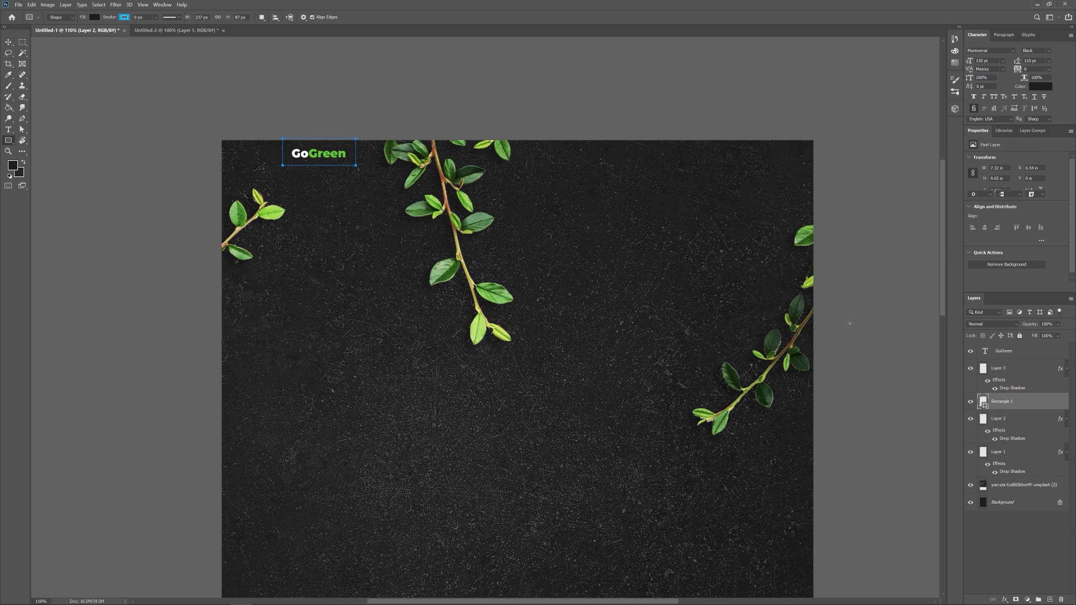
drag(1022, 471, 1023, 474)
double_click(981, 467)
drag(395, 331, 384, 333)
key(Return)
Add a white Montserrat Bold "Home" text scaled to about 20.2 pt in the right half of the page header
click(562, 157)
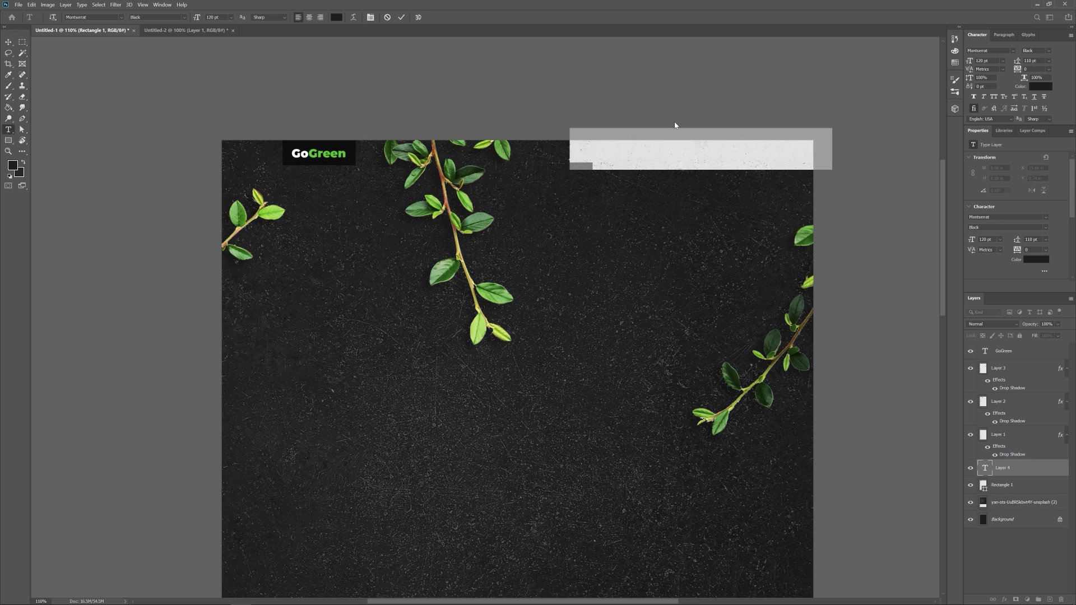
click(337, 16)
click(392, 232)
key(Return)
click(184, 17)
click(165, 105)
key(ctrl+t)
drag(689, 125, 641, 140)
scroll(635, 163, up, 1)
Duplicate the "Home" text layer, place the copy to its right and change it to "Products"
key(v)
scroll(706, 201, up, 2)
right_click(1028, 471)
click(989, 148)
click(577, 175)
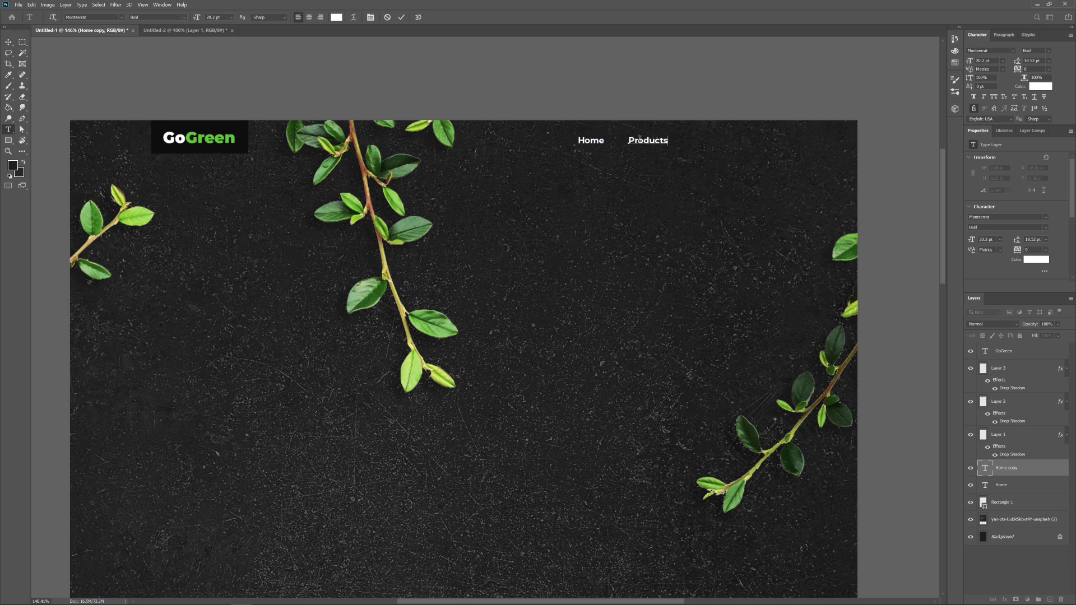
Duplicate the "Products" text layer, move the copy to its right and change it to "About Us"
right_click(1013, 471)
click(989, 119)
key(Return)
key(v)
drag(650, 141, 708, 141)
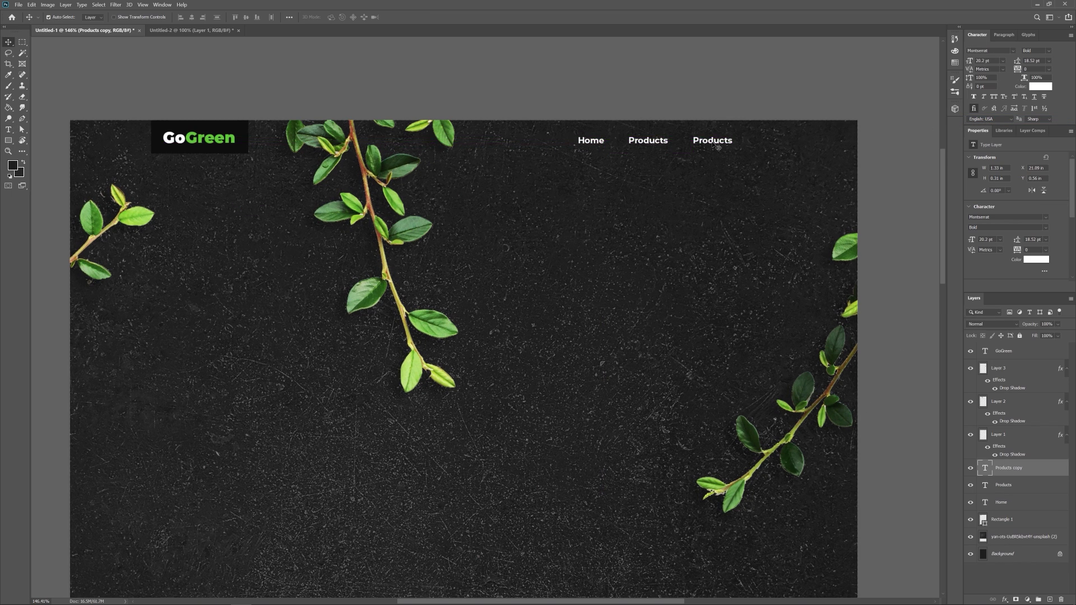
double_click(717, 143)
Duplicate the "About Us" text layer, move the copy to its right and change it to "Contact"
right_click(1026, 469)
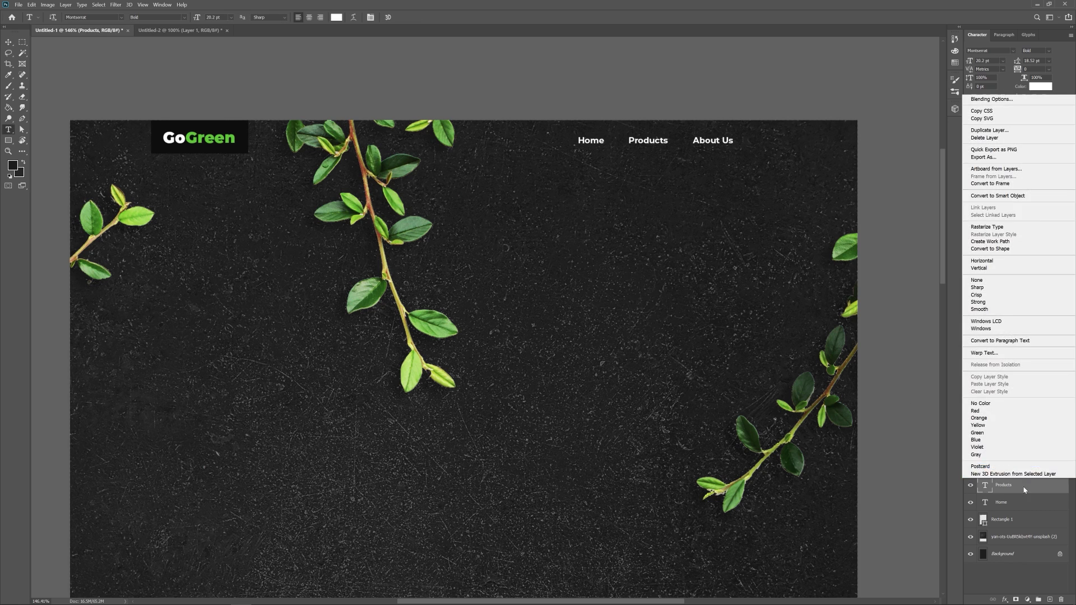
click(1004, 125)
key(Return)
key(v)
drag(716, 144, 752, 145)
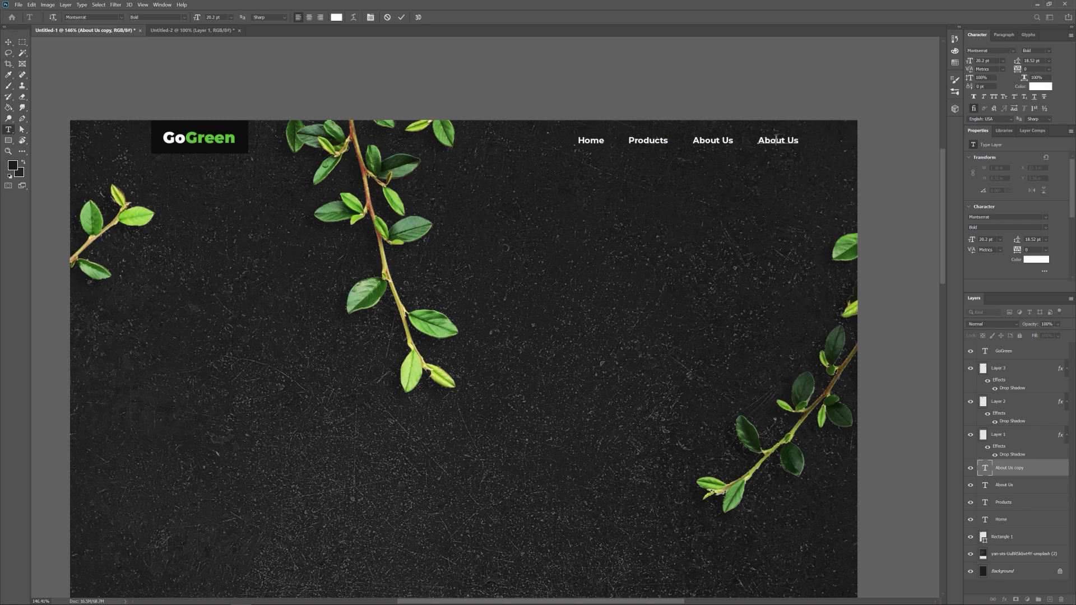
key(ctrl+a)
text(Contact)
key(ctrl+Return)
Select all four navigation text layers from "Home" to "Contact" and shift them left together
key(v)
shift+click(1015, 519)
drag(719, 147, 679, 147)
Scale the branch hanging from the page's top edge down to about 73%
scroll(543, 264, down, 3)
drag(543, 260, 565, 180)
scroll(583, 193, down, 1)
click(446, 141)
key(ctrl+t)
drag(498, 300, 455, 243)
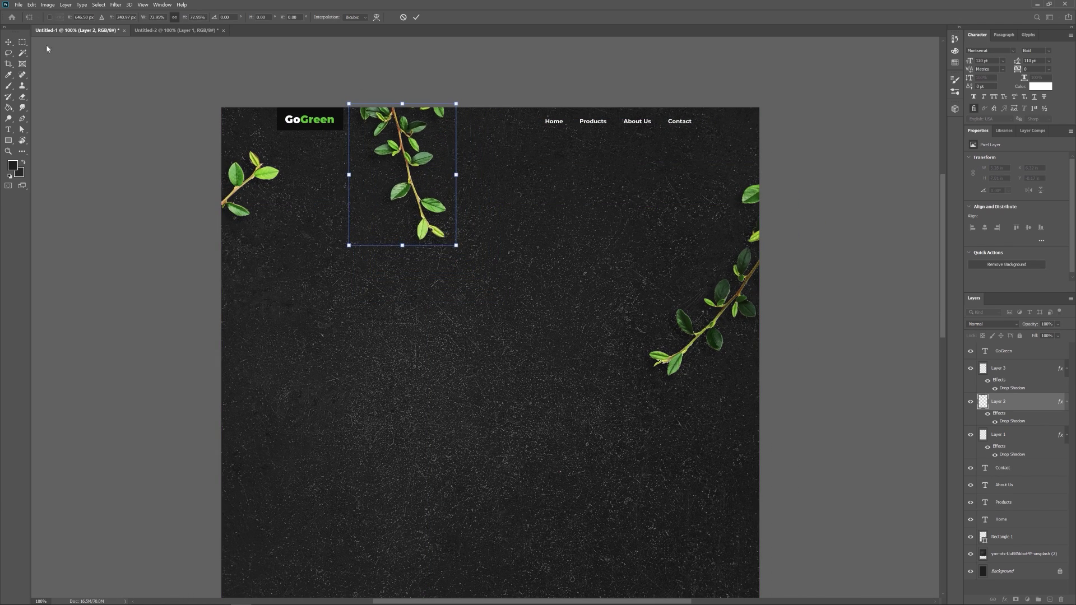
key(Return)
Add a white "Growing" headline in Montserrat Black, scaled to about 186 pt and aligned below the logo
click(8, 129)
click(281, 206)
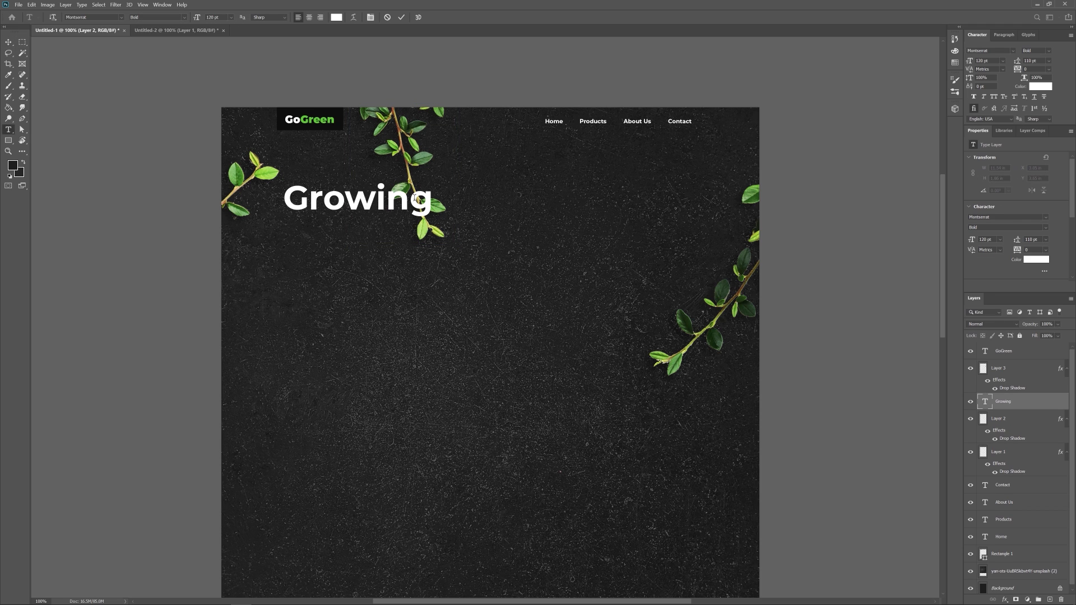
click(184, 17)
click(166, 132)
key(ctrl+t)
drag(438, 218, 482, 232)
drag(419, 199, 456, 239)
key(Return)
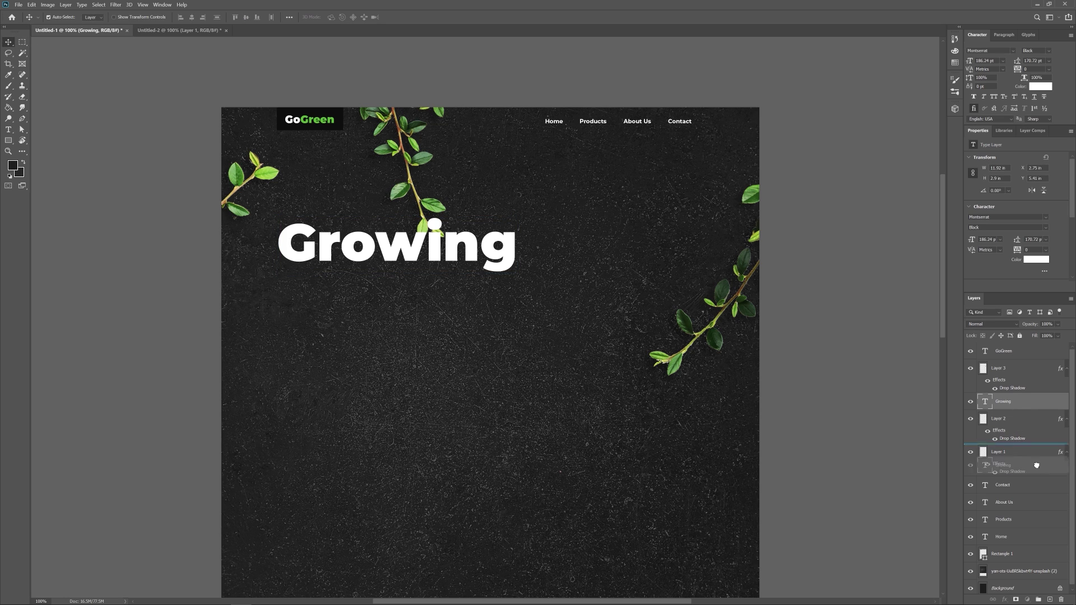
Move the "Growing" layer beneath the branch layers and shift the top branch right to overlap the headline
drag(1036, 477, 1037, 478)
drag(416, 157, 413, 129)
click(423, 86)
click(380, 64)
Duplicate the "Growing" headline, move the copy below it and change its text to "Organic Lives Again"
click(404, 259)
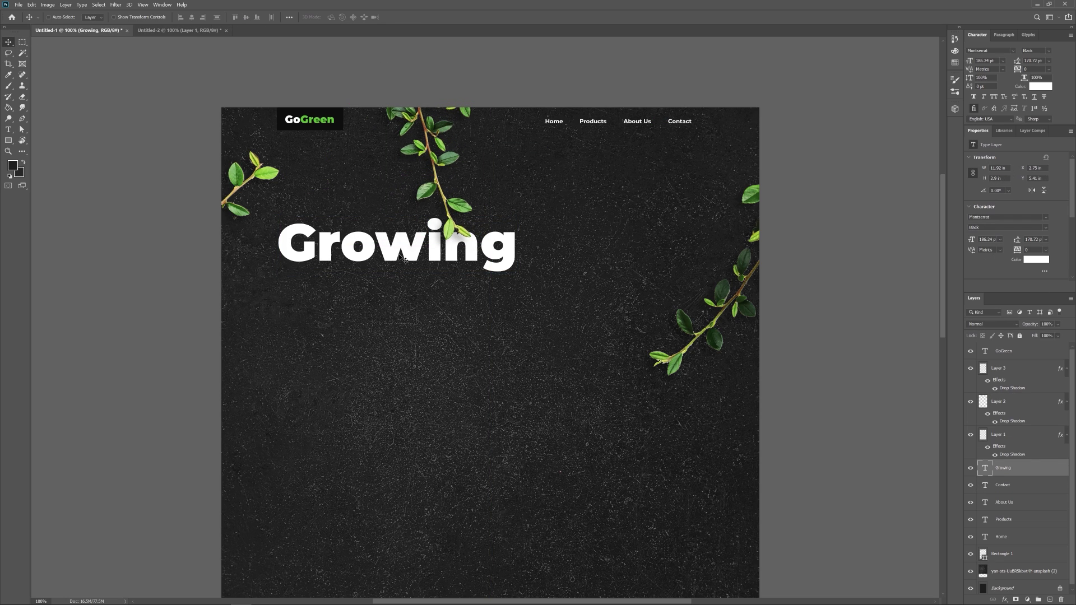
key(ctrl+j)
drag(392, 246, 394, 291)
double_click(394, 291)
text(Organic Lives Again)
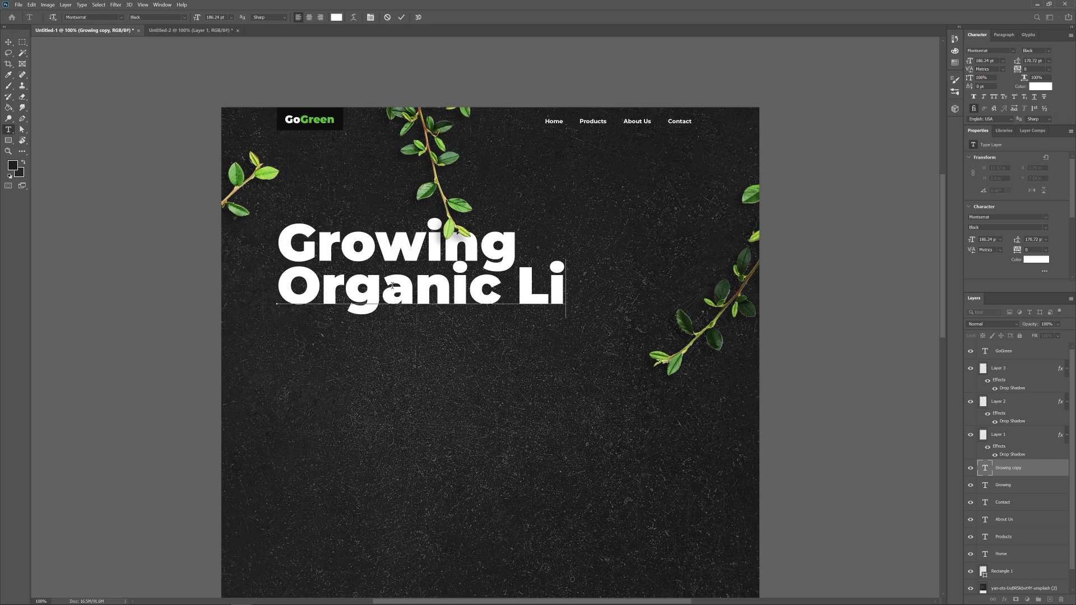
key(ctrl+Return)
Restyle "Organic Lives Again" to 48 pt Montserrat Regular, scale it to about 66.4 pt and fit it directly under "Growing"
click(230, 19)
click(216, 112)
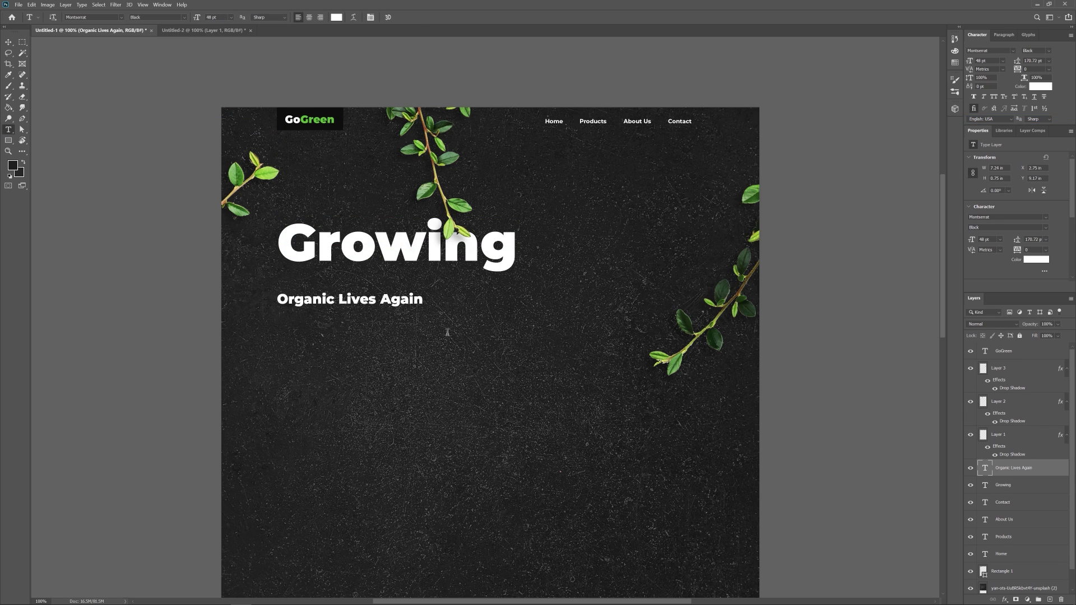
click(184, 17)
click(167, 66)
key(ctrl+t)
drag(411, 308, 446, 285)
click(9, 42)
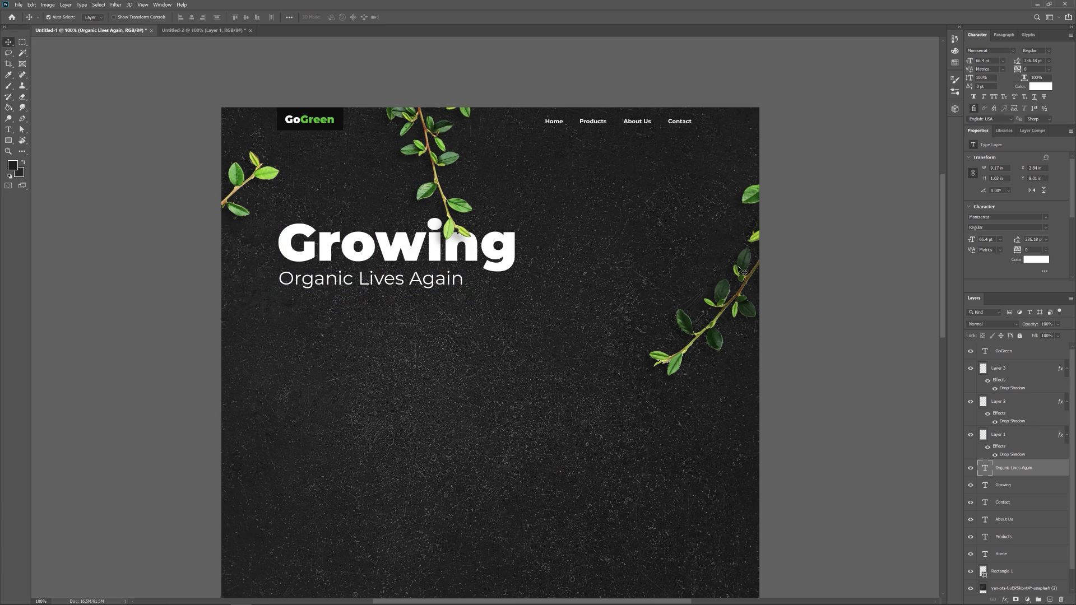
Move the branch at the page's right edge slightly left
drag(755, 279, 718, 293)
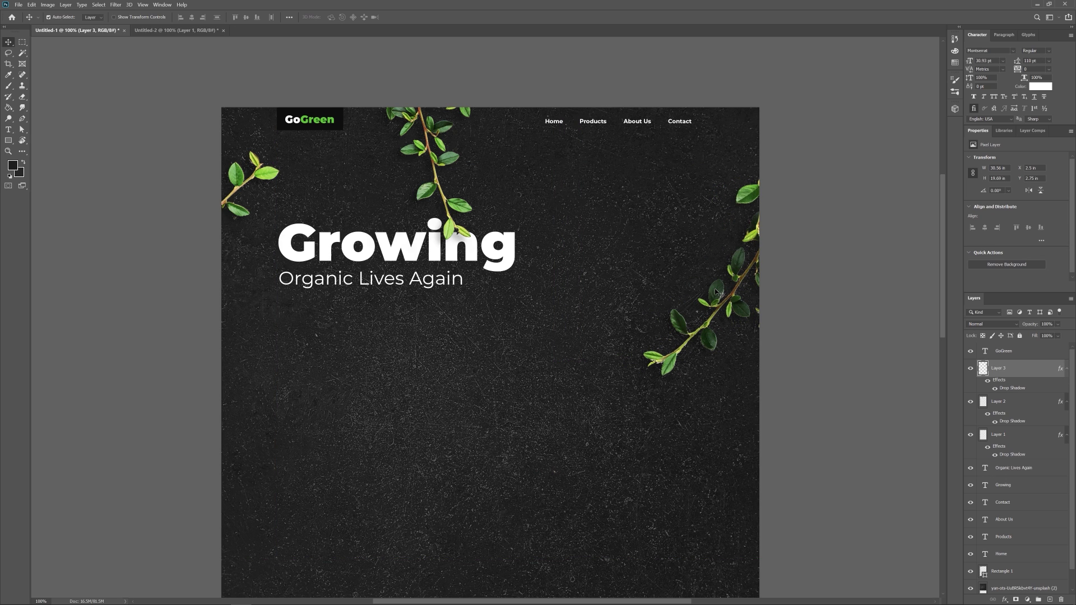
Add a layer mask to the concrete texture layer
scroll(514, 291, down, 3)
click(480, 339)
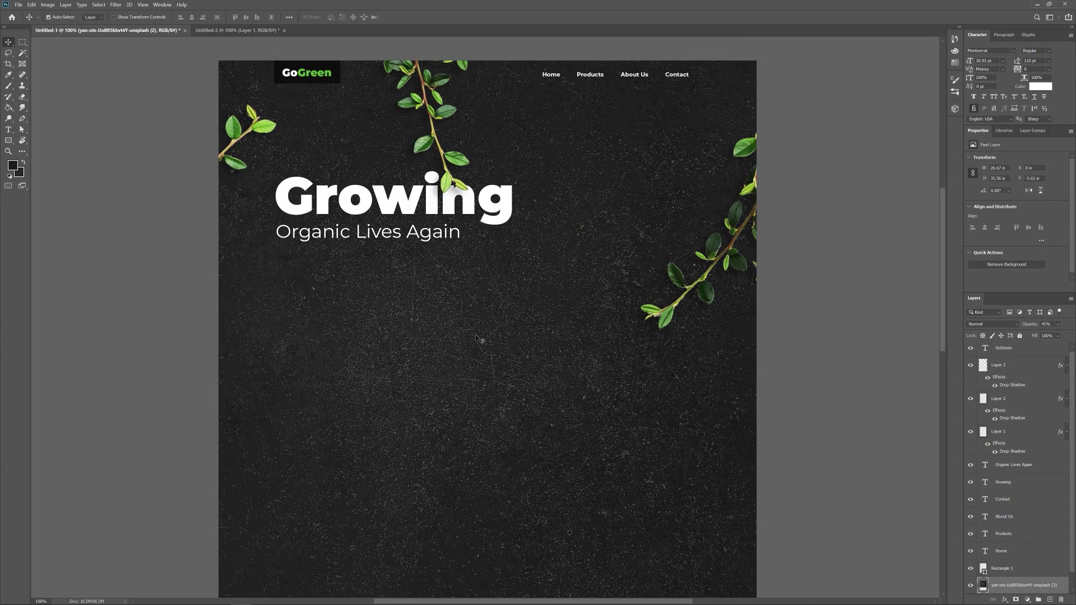
scroll(998, 566, down, 1)
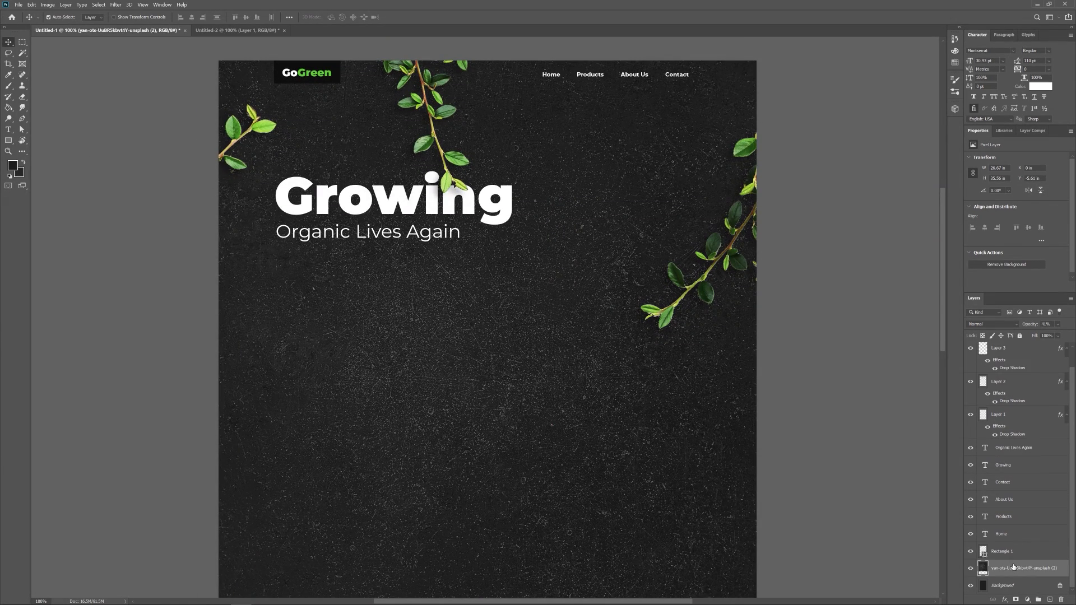
click(1016, 600)
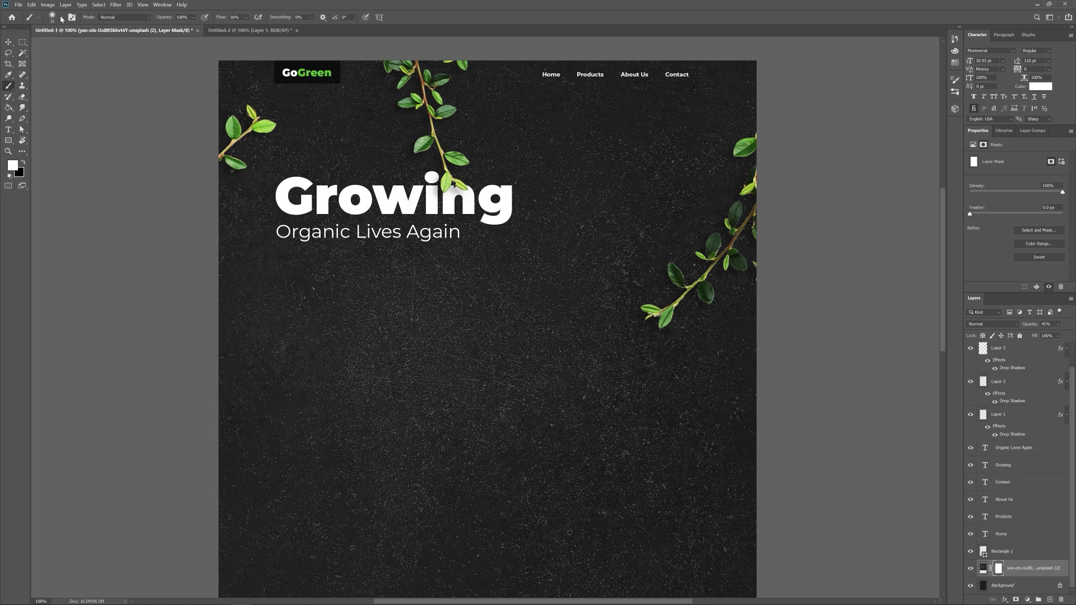
Paint black on the concrete texture's mask with a large textured brush to fade out its lower part with a rough edge
click(8, 85)
click(61, 17)
click(58, 82)
click(222, 9)
mouse_move(314, 426)
mouse_down()
mouse_move(342, 442)
mouse_move(391, 385)
mouse_move(557, 413)
mouse_move(793, 421)
mouse_up()
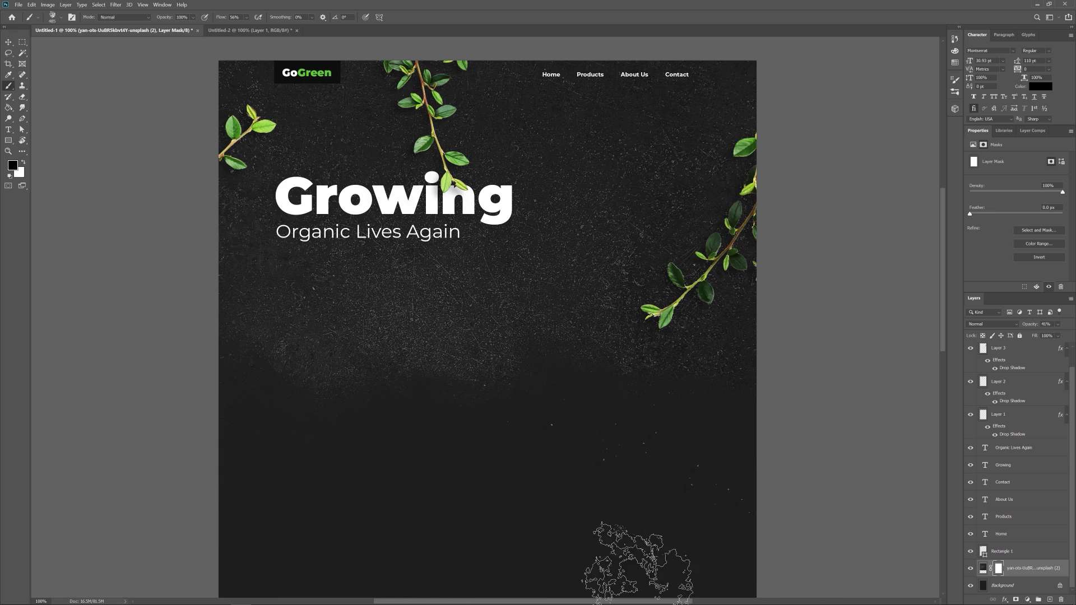
scroll(757, 538, down, 3)
scroll(673, 421, up, 3)
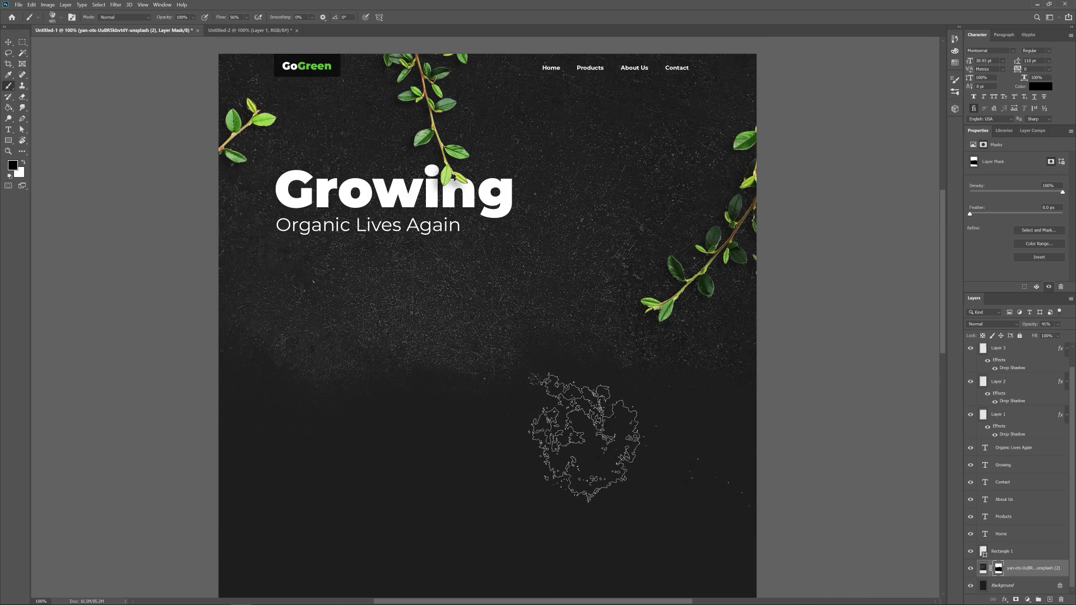
Add a new layer beneath the concrete texture and fill it with near-black
key(m)
click(1018, 583)
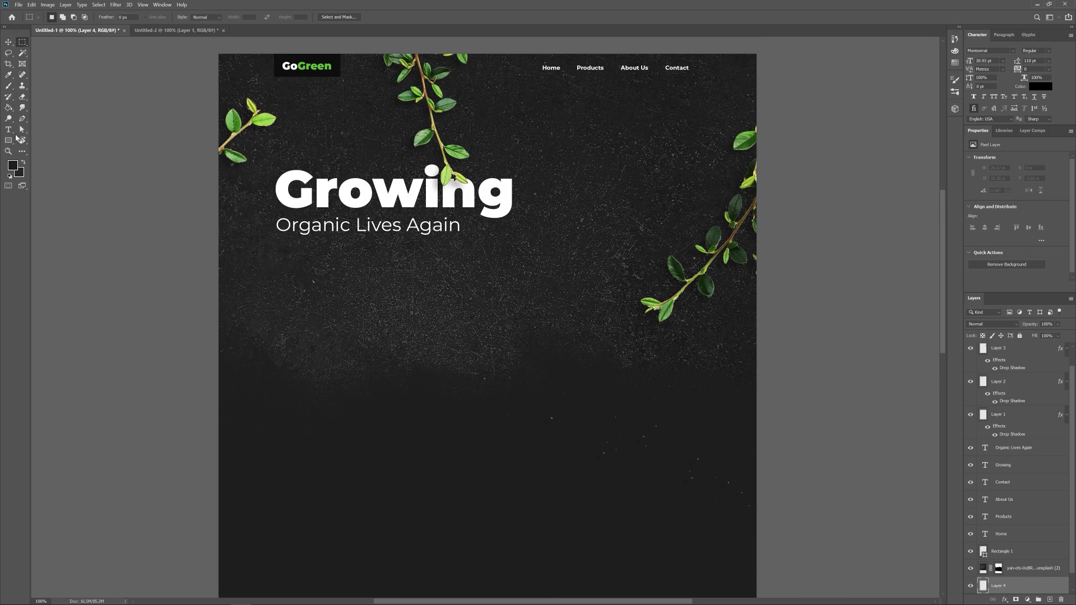
click(12, 165)
click(579, 232)
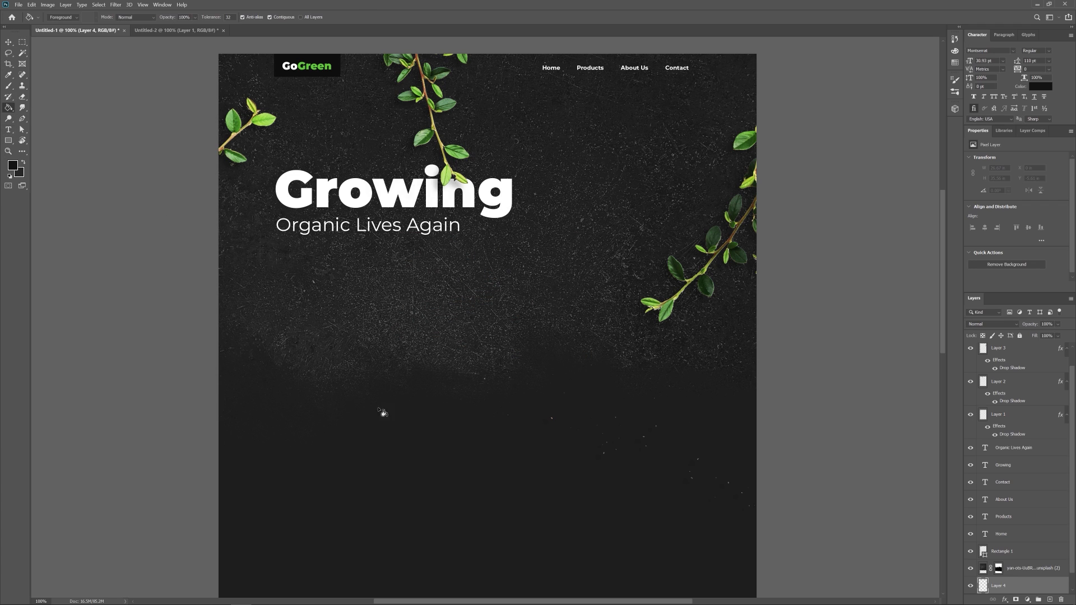
click(497, 518)
Delete the upper part of the near-black fill behind the navigation and headline
drag(192, 48, 875, 285)
key(Delete)
key(ctrl+d)
Soften the upper edge of the near-black fill with a 1000 px soft eraser across the page
click(22, 96)
click(56, 17)
click(84, 34)
text(1000)
key(Return)
mouse_move(257, 230)
mouse_down()
mouse_move(170, 200)
mouse_move(769, 240)
mouse_up()
scroll(804, 259, down, 2)
scroll(804, 259, up, 2)
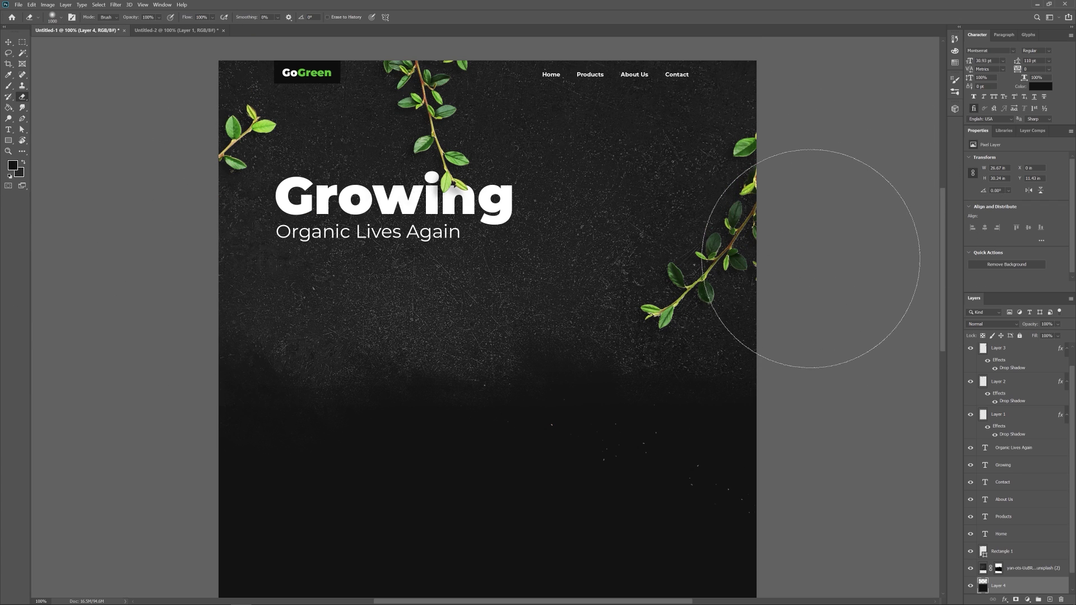
Apply a Color Overlay in a very dark grey to the fill layer so that it blends with the concrete texture
scroll(807, 260, down, 1)
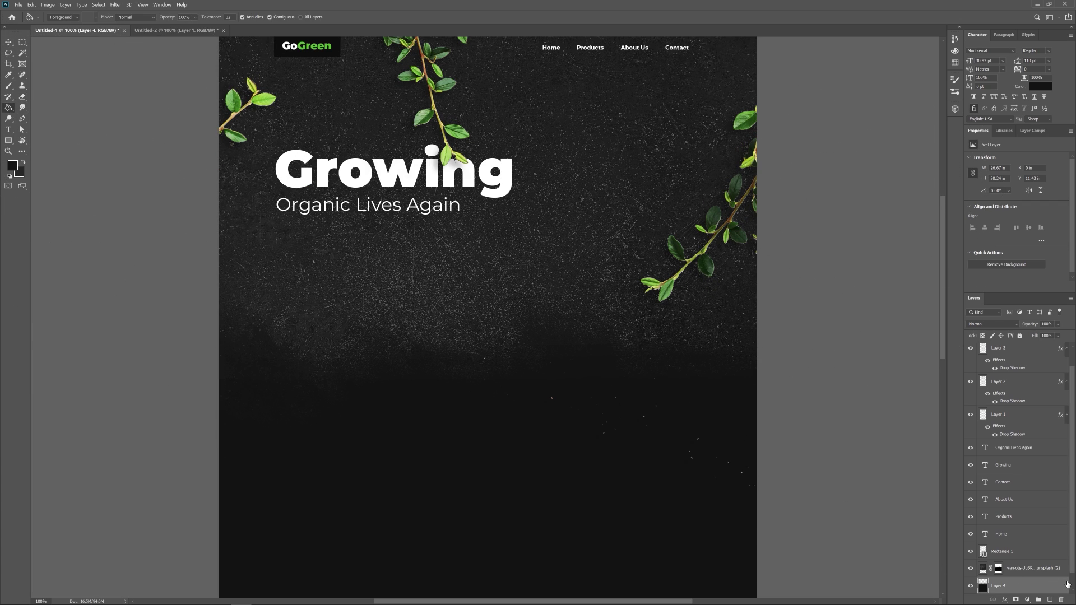
key(space)
double_click(1032, 586)
click(579, 208)
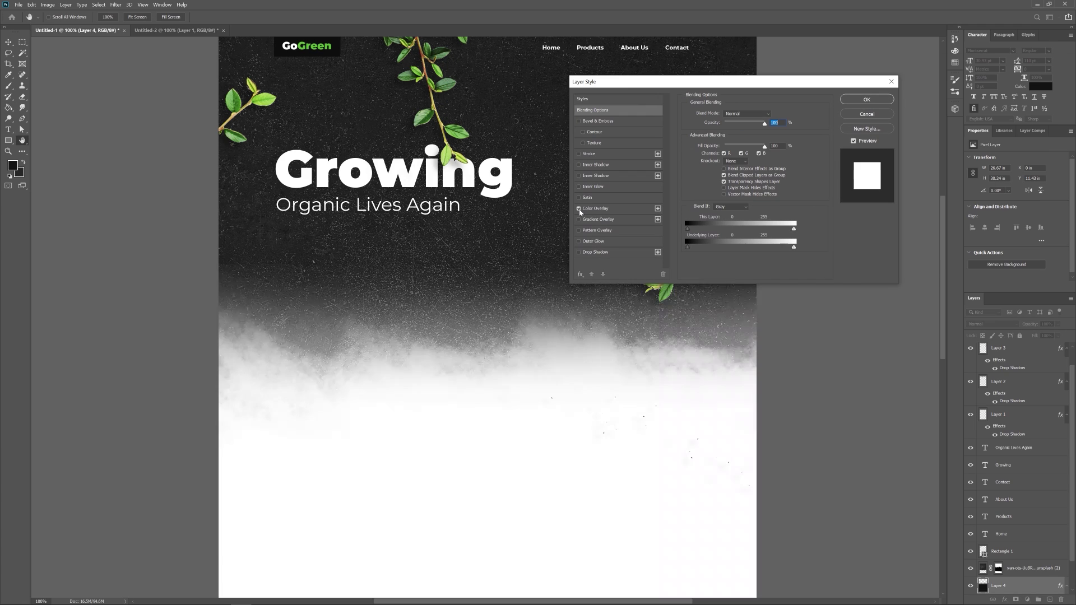
click(597, 207)
click(772, 114)
drag(431, 224, 710, 155)
click(670, 260)
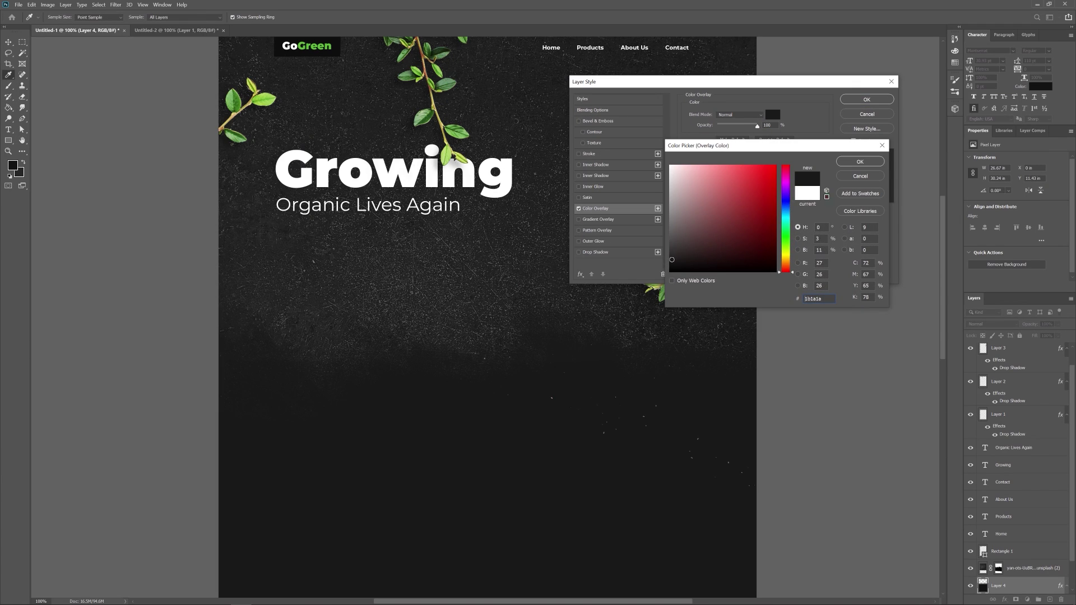
drag(654, 259, 673, 259)
key(Return)
key(Return)
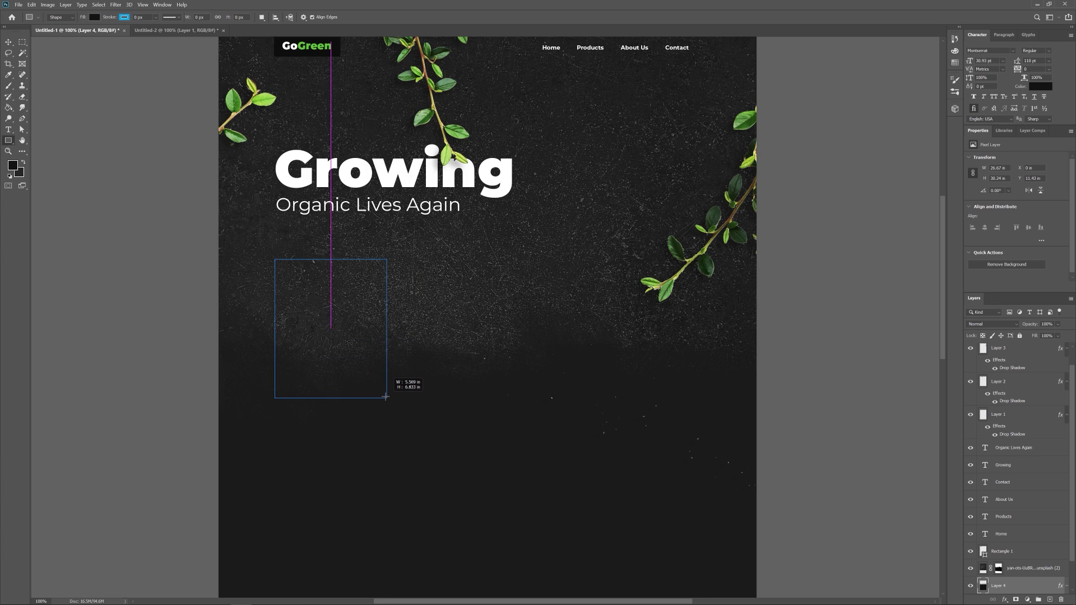
Draw a near-black card about 399 × 495 px below "Organic Lives Again", round its corners to 12 px and move it slightly down
drag(385, 396, 386, 397)
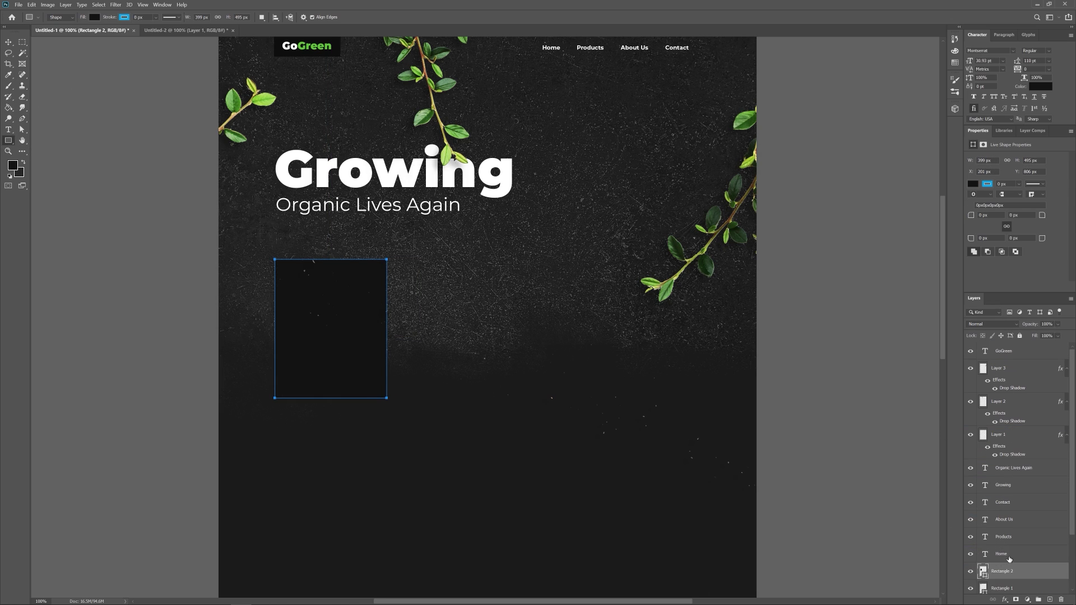
key(v)
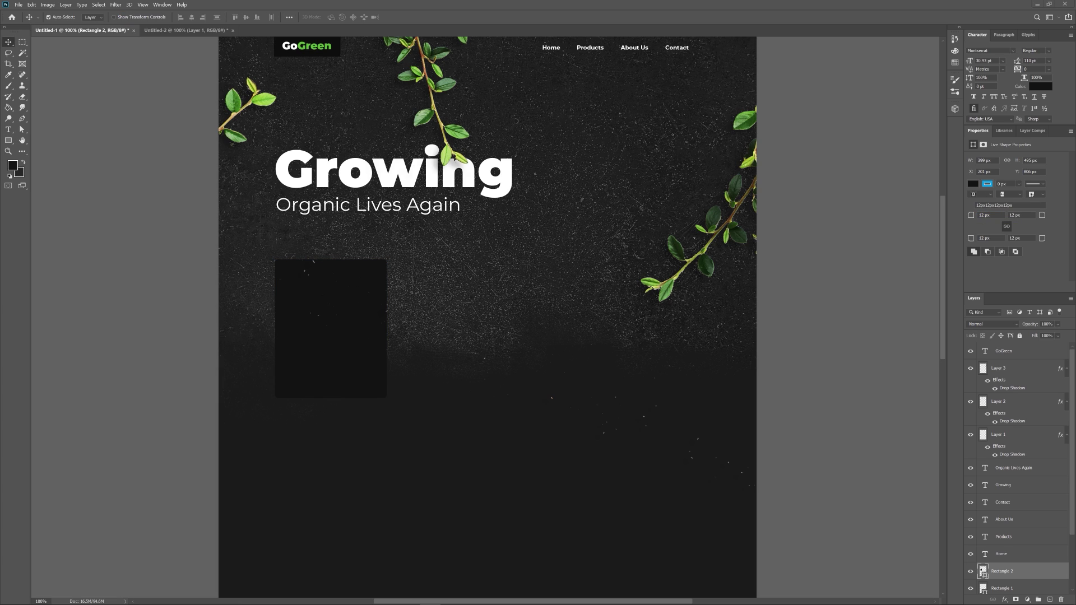
scroll(353, 292, down, 1)
scroll(320, 298, up, 2)
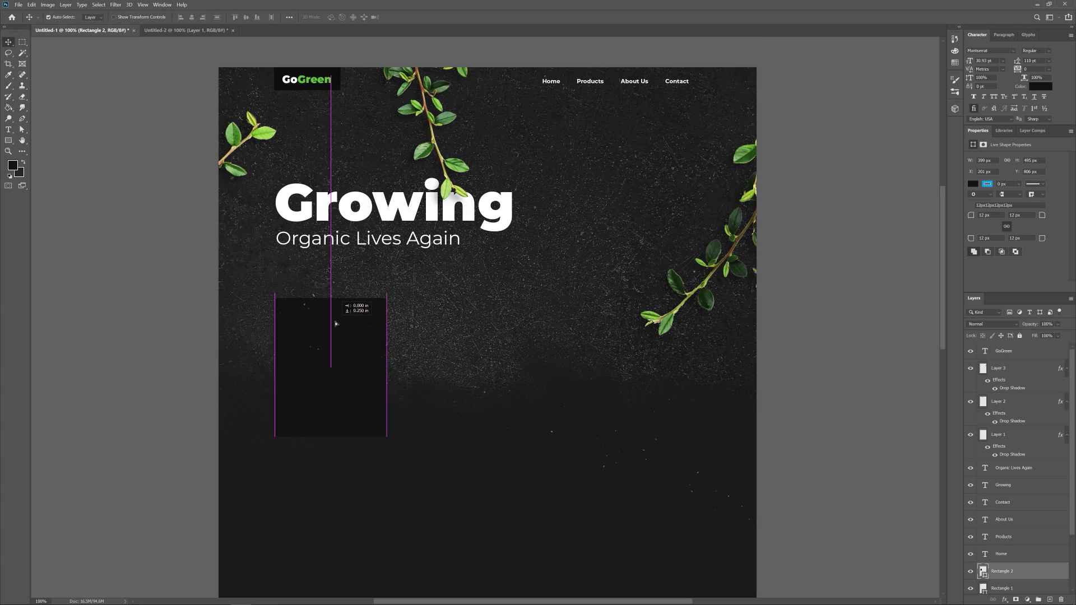
drag(335, 324, 336, 324)
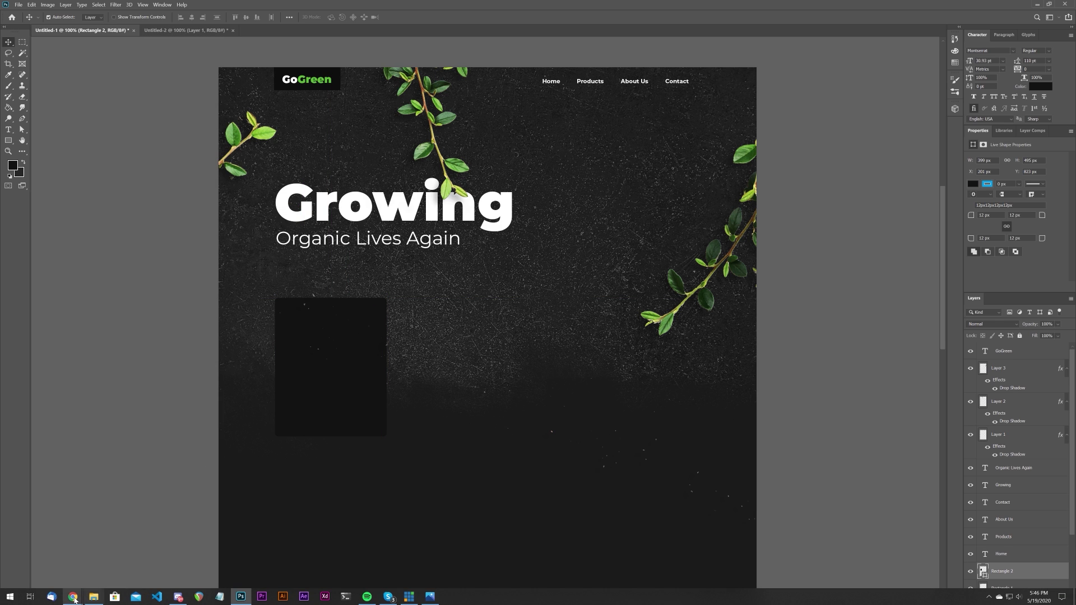
Switch to Chrome, copy the picture of two green leaves and paste it into the Photoshop page design
click(74, 596)
click(156, 7)
right_click(660, 174)
click(684, 200)
key(alt+Tab)
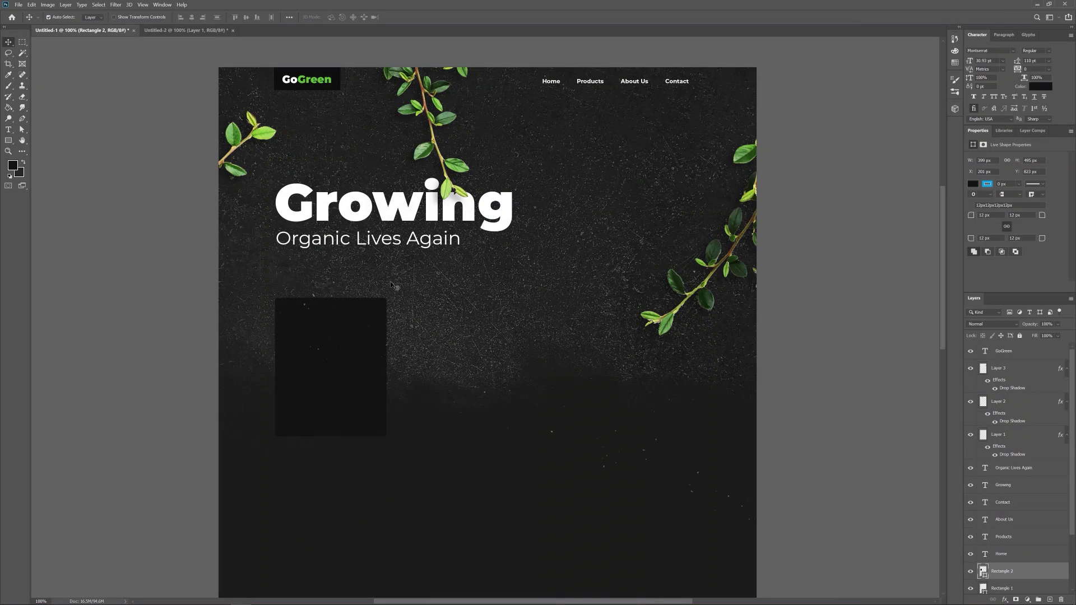
key(ctrl+v)
Remove the dark background around the two leaves with the Magic Wand and move them toward the right of the page
click(22, 53)
click(624, 178)
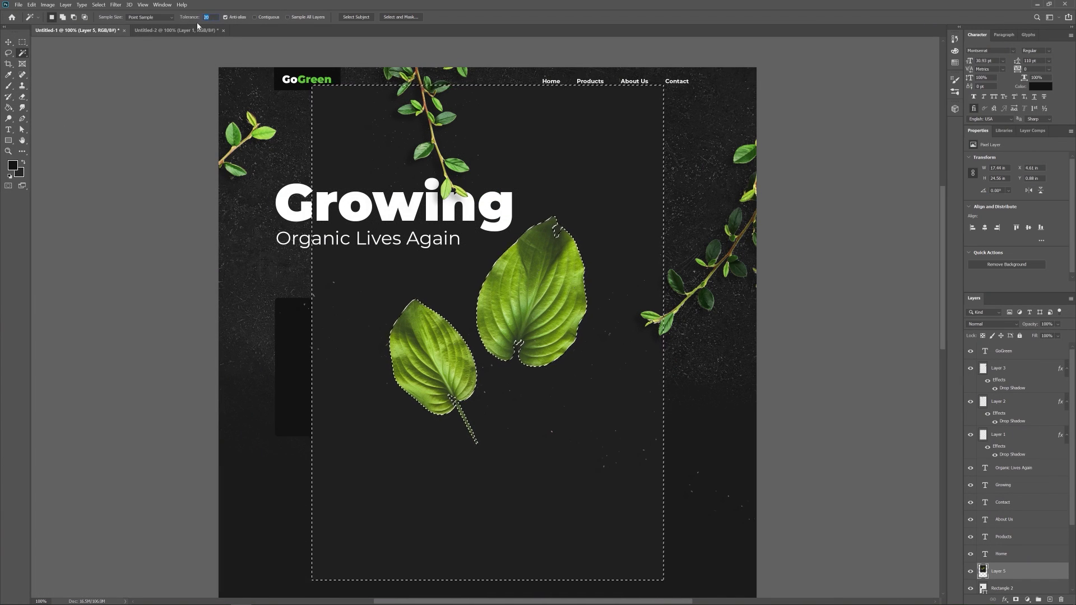
key(Delete)
key(ctrl+d)
key(v)
drag(505, 302, 575, 317)
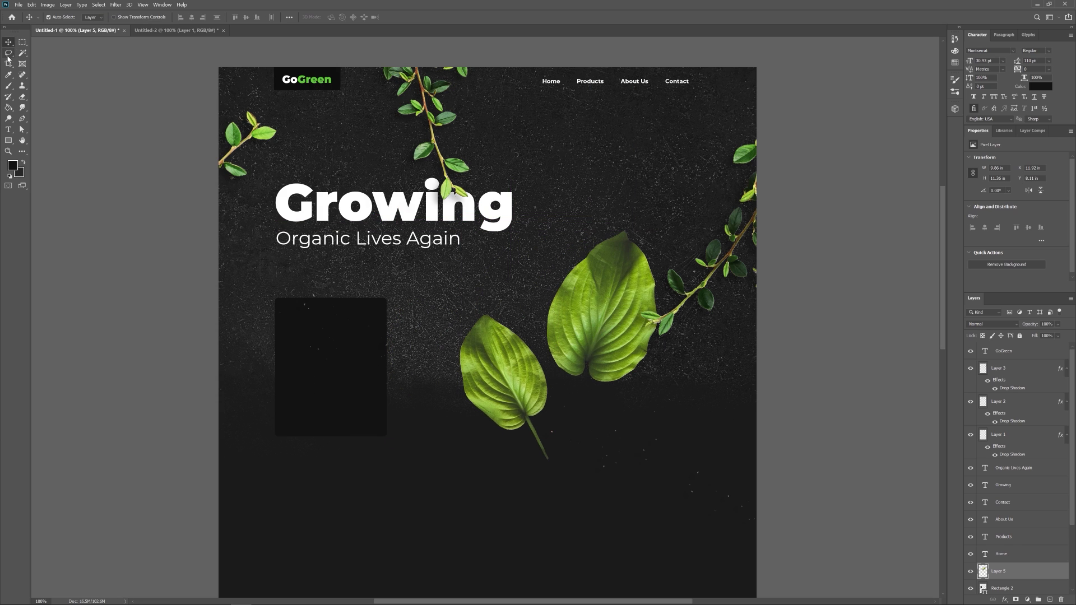
Cut the larger leaf out with the Lasso and paste it onto its own layer
drag(621, 408, 620, 409)
key(ctrl+x)
key(ctrl+v)
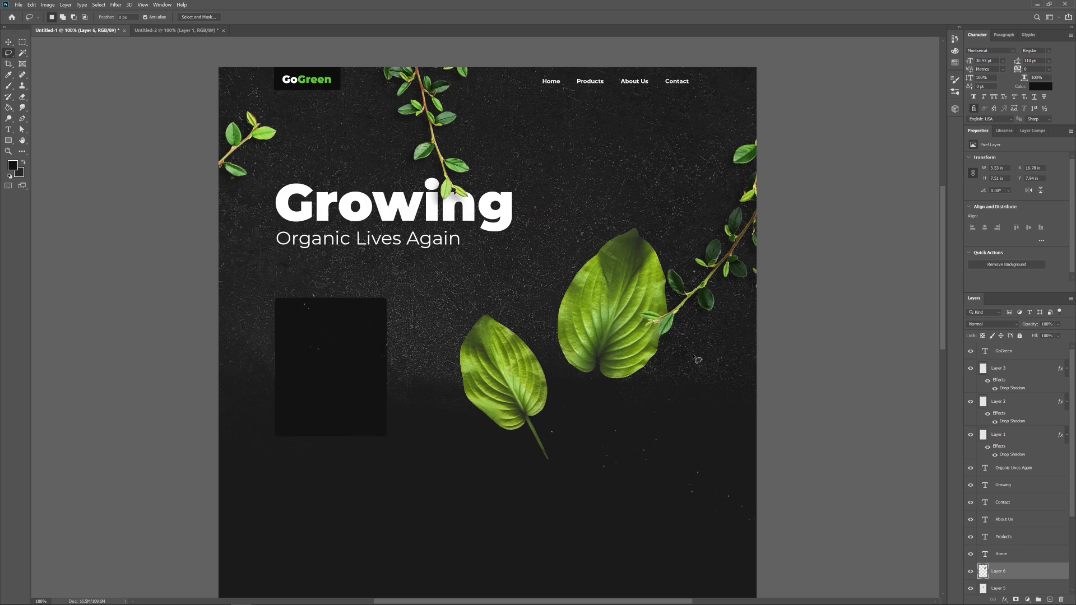
Hide the larger leaf, then scale and rotate the smaller one to overlap the card's upper-left corner
scroll(969, 516, down, 2)
click(970, 537)
click(992, 556)
key(ctrl+t)
drag(581, 463, 452, 486)
drag(503, 384, 248, 316)
drag(187, 382, 213, 357)
drag(238, 328, 249, 313)
Scale down the small branch at the page's left edge and move the right-edge branch slightly up
click(716, 270)
click(255, 135)
key(ctrl+t)
drag(281, 102, 268, 114)
key(Return)
drag(735, 158, 735, 134)
Add the centred heading "Your Carbon Footprint" in the card's lower half, in white Montserrat Bold
click(338, 348)
key(t)
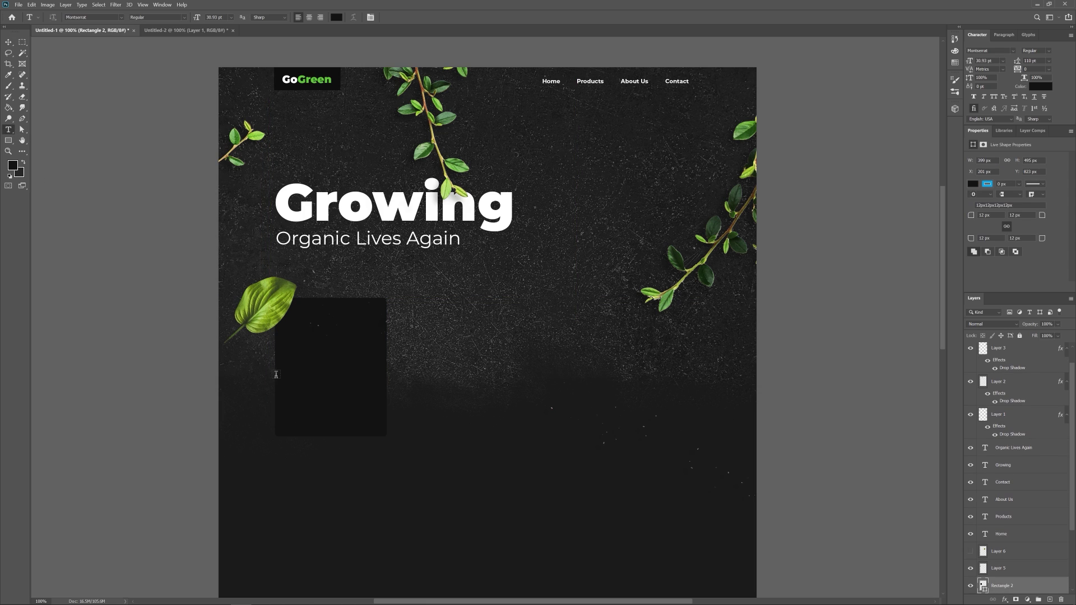
drag(386, 408, 274, 377)
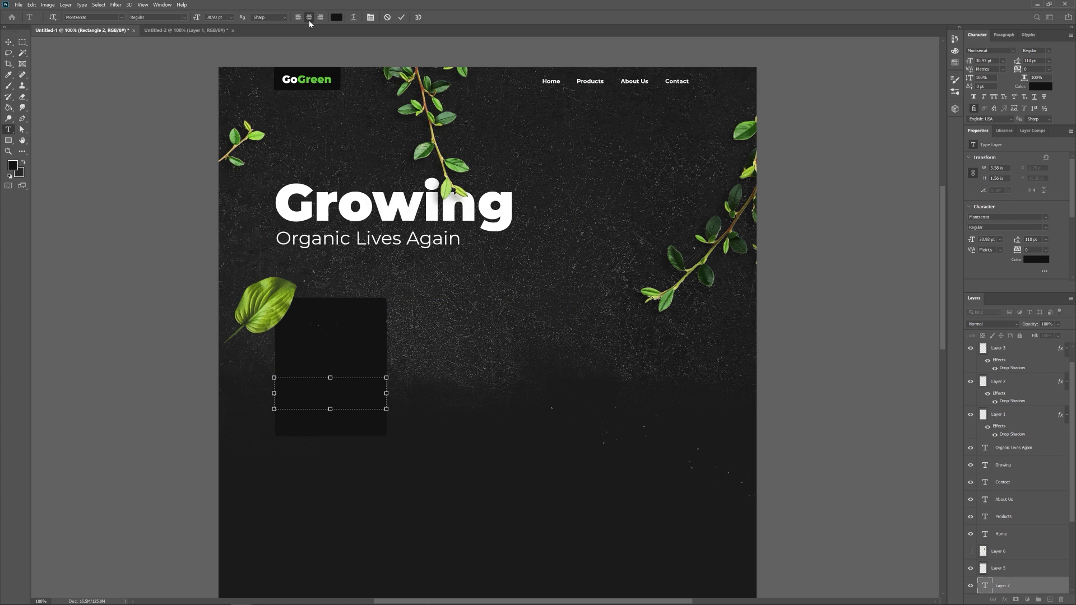
click(336, 17)
click(494, 203)
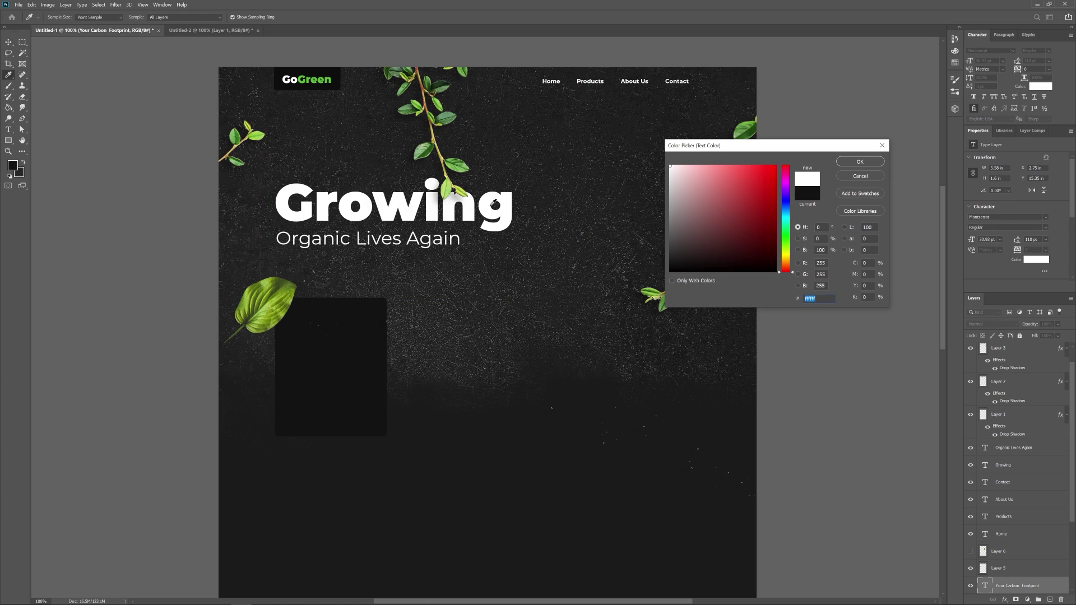
click(848, 166)
click(231, 17)
click(184, 17)
click(155, 105)
Duplicate the card heading, move the copy below it and set the copy to 24 pt Montserrat Medium
key(v)
right_click(1031, 585)
click(1009, 235)
key(Return)
drag(343, 385, 343, 410)
scroll(278, 449, up, 5)
click(231, 18)
click(224, 92)
click(184, 17)
click(163, 74)
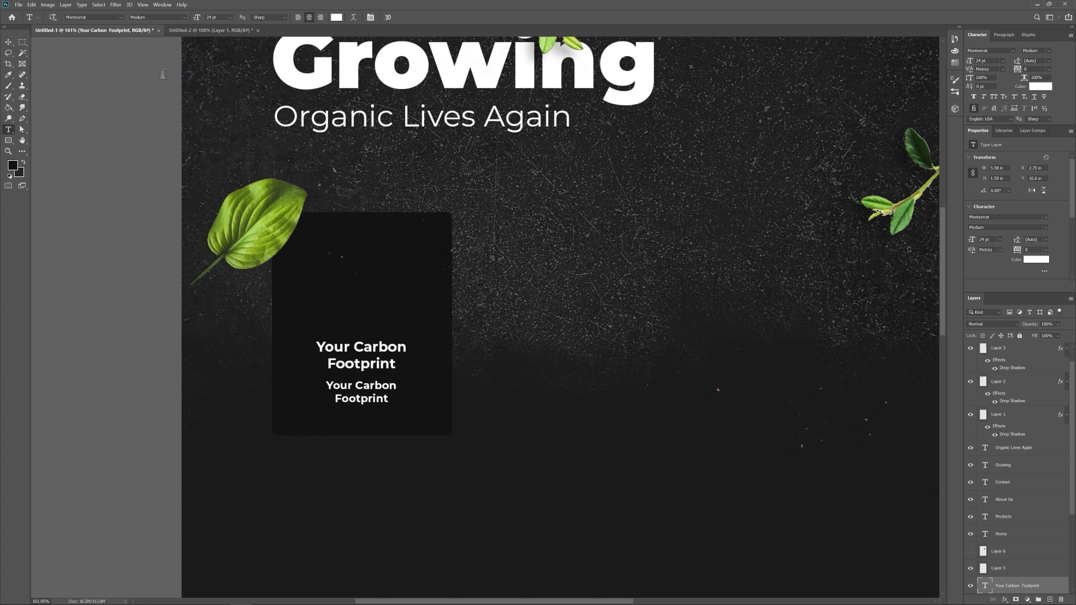
Change the copied heading to "Learn how to lower your carbon footprint, or whatever." and narrow its text box to leave side margins
click(370, 384)
key(ctrl+a)
text(Le)
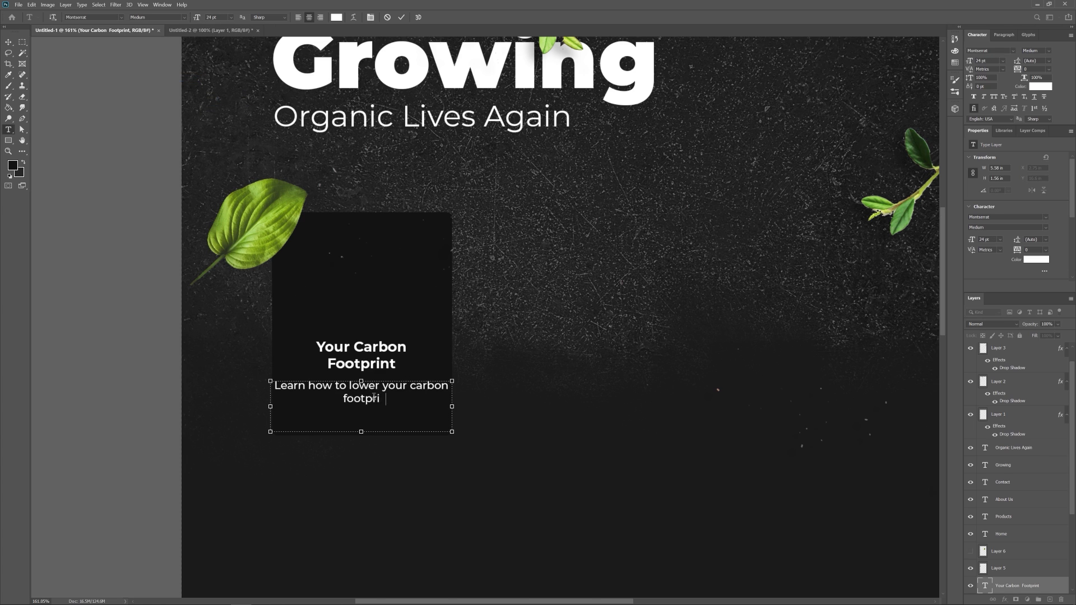
key(ctrl+Return)
drag(433, 406, 433, 406)
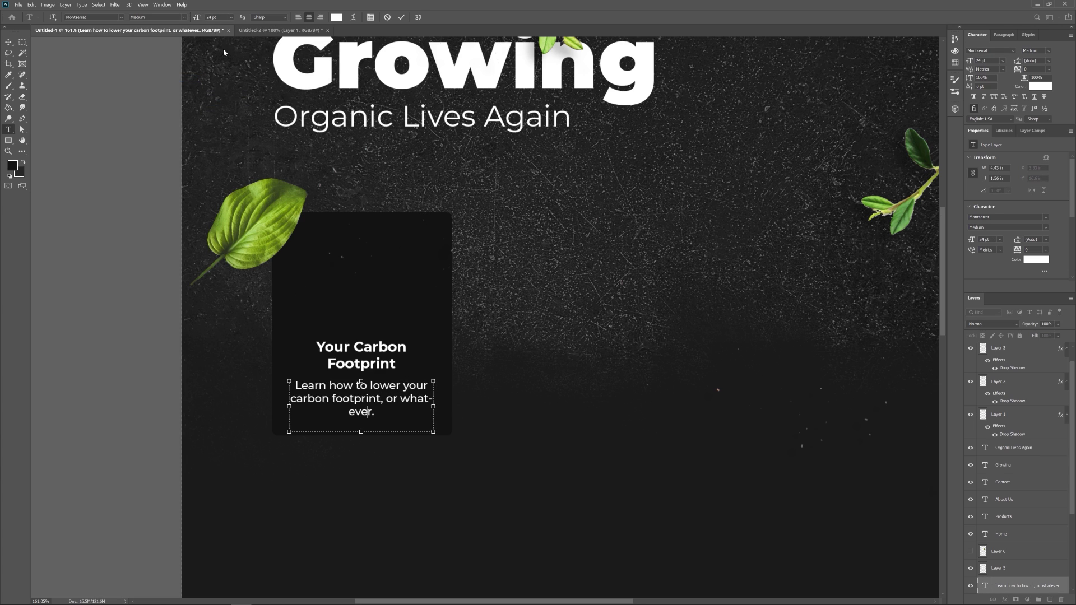
Set the card description to 20 pt with 30 pt leading, move it slightly down and colour it grey
text(20)
key(Return)
key(v)
drag(362, 389, 363, 397)
click(1048, 61)
click(1036, 145)
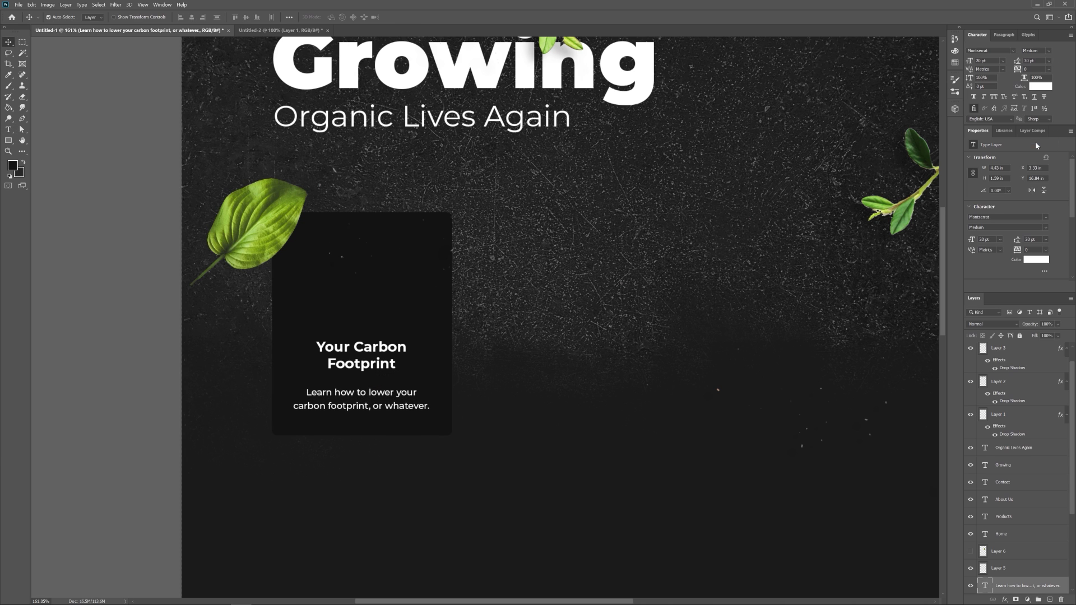
click(1036, 259)
key(Return)
scroll(382, 288, down, 6)
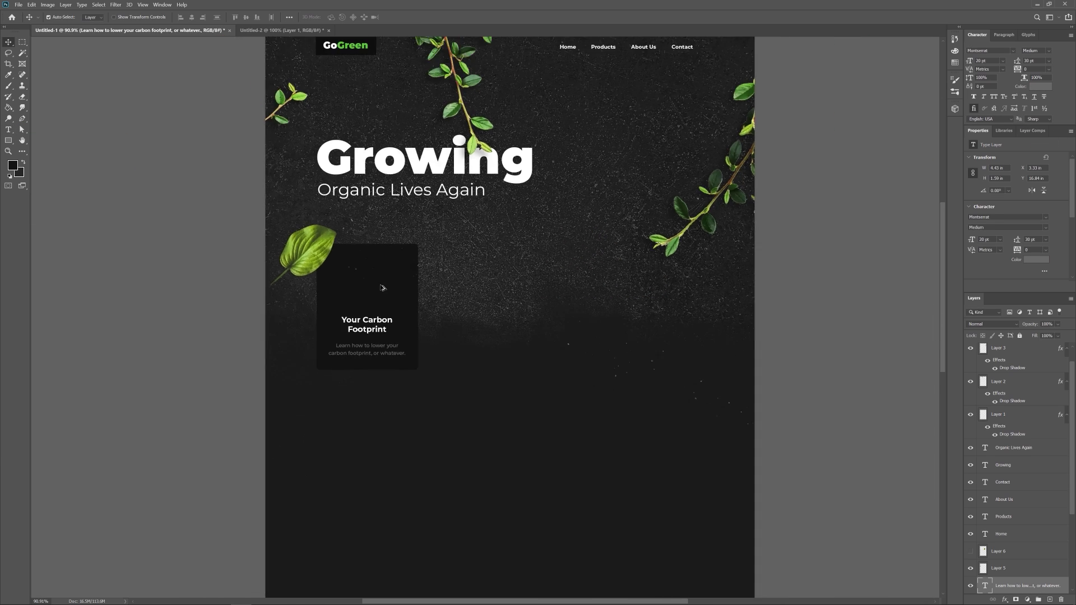
Group the card's background rectangle with its heading and description
scroll(381, 289, up, 2)
drag(420, 253, 374, 326)
scroll(1014, 564, down, 5)
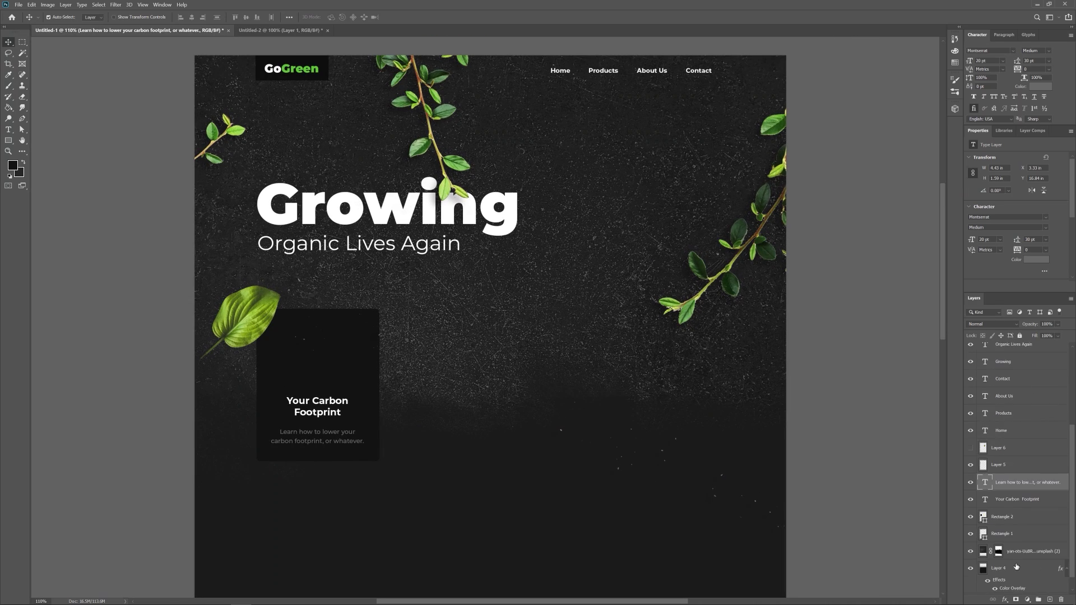
click(970, 501)
click(970, 501)
shift+click(1006, 501)
key(ctrl+g)
Duplicate the card group and move the copy to the right end of the card row
right_click(1007, 505)
click(1014, 196)
key(Return)
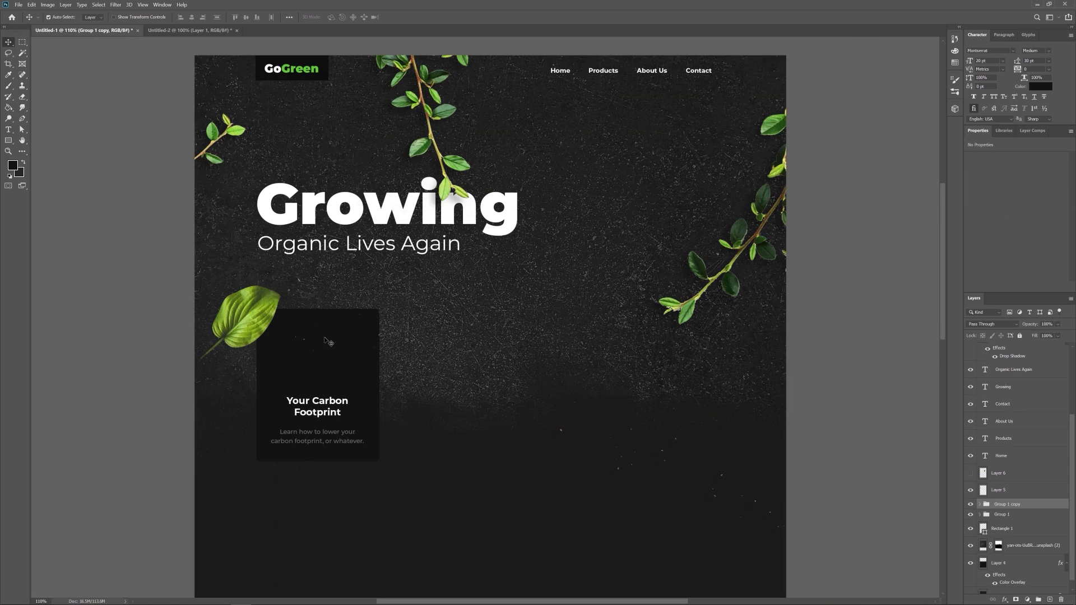
drag(328, 340, 646, 354)
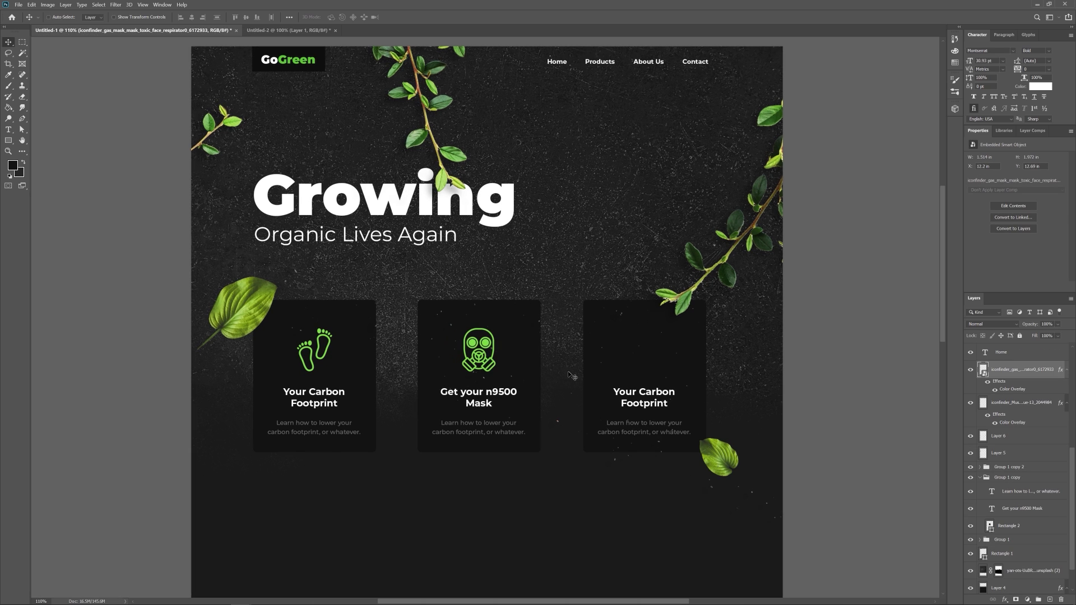
Scale the gas mask icon in the middle card down slightly
key(ctrl+t)
drag(495, 327, 494, 330)
key(Return)
Duplicate the footprints icon and move the copy into the third card
right_click(1020, 398)
click(981, 82)
key(Return)
drag(322, 338, 646, 338)
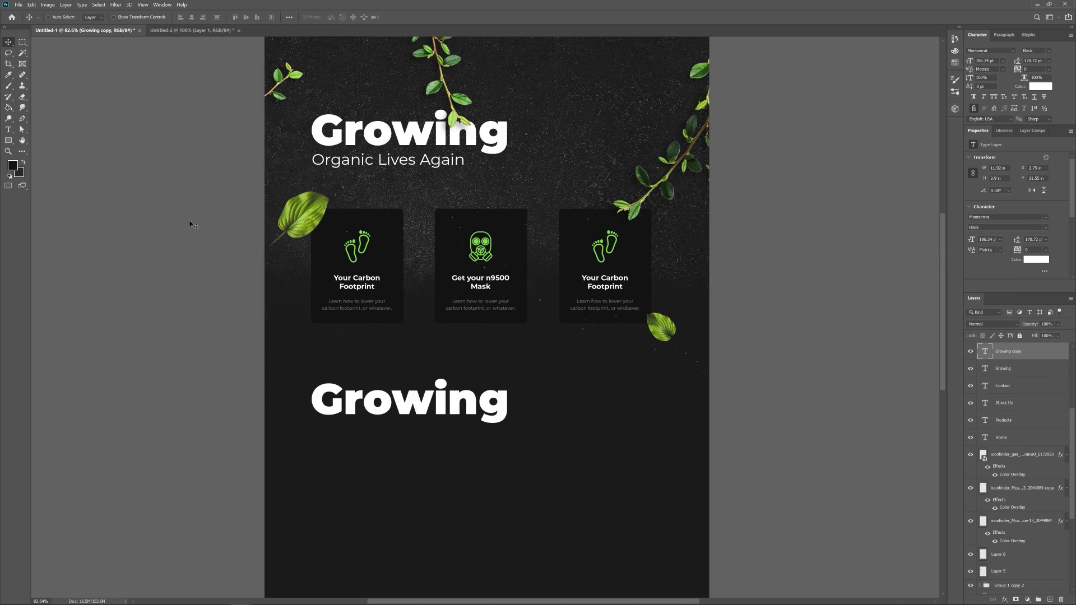
Change the "Growing" copy below the cards to "Serious Growth" and enlarge it to about 254.4 pt, spanning the page width
text(Serious Growth)
key(ctrl+Return)
key(ctrl+t)
drag(672, 427, 738, 435)
key(Return)
Colour the "Serious Growth" text a dark grey barely lighter than the background
click(336, 16)
click(671, 261)
key(Return)
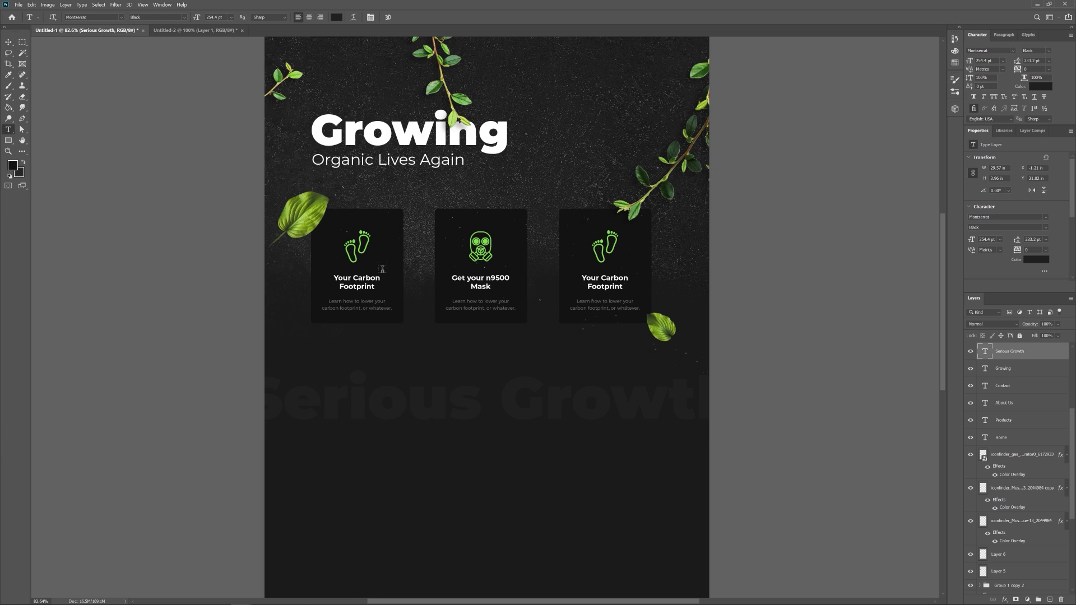
Duplicate the "Growing" headline over "Serious Growth", bring the copy in front and change its text to "Join Now"
ctrl+click(372, 137)
key(v)
drag(373, 137, 375, 400)
key(ctrl+])
double_click(427, 393)
text(Join Now)
key(ctrl+Return)
Scale "Join Now" down to about 54.4 pt and set it to Montserrat Bold
key(ctrl+t)
drag(530, 375, 350, 395)
key(Return)
click(184, 17)
click(146, 108)
Duplicate "Join Now", place the copy directly below it and change its text to "Name"
key(v)
scroll(232, 271, down, 4)
drag(349, 291, 350, 327)
scroll(349, 326, up, 7)
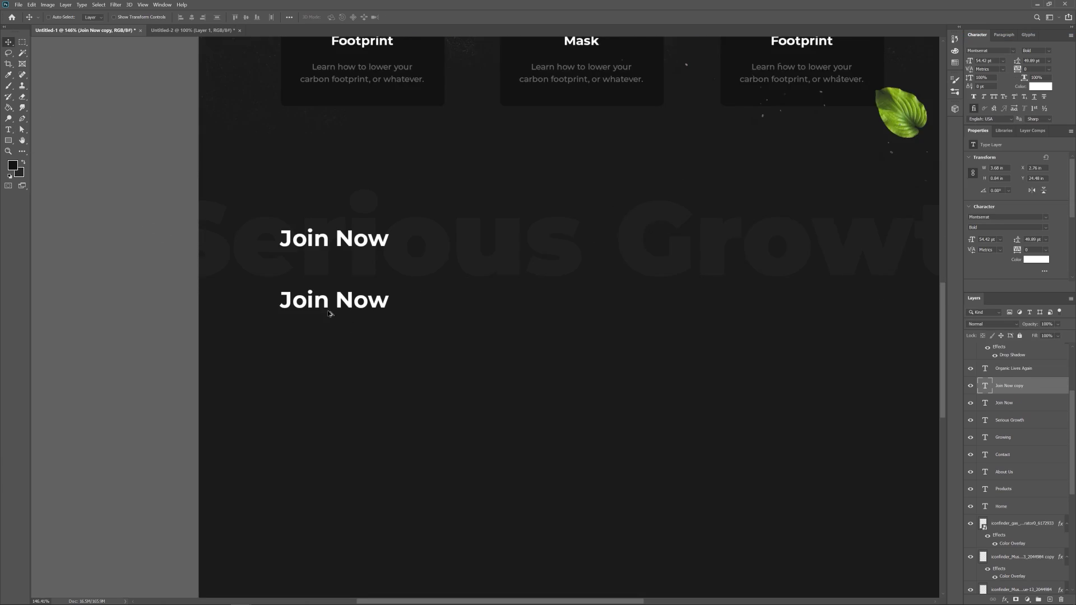
double_click(342, 301)
text(Name)
key(ctrl+Return)
Scale "Name" down to a small form label aligned with the left edge of "Join Now"
key(ctrl+t)
drag(277, 300, 316, 301)
mouse_move(340, 300)
mouse_down()
mouse_move(303, 300)
mouse_move(552, 344)
mouse_move(566, 337)
mouse_move(514, 337)
mouse_move(525, 337)
mouse_move(411, 365)
mouse_up()
key(Return)
Draw an input field rectangle about 396 × 71 px under the "Name" label and fill it with medium grey
key(t)
scroll(627, 351, down, 6)
key(ctrl+t)
key(Return)
key(ctrl+t)
key(Return)
double_click(984, 386)
click(654, 254)
click(619, 212)
key(Return)
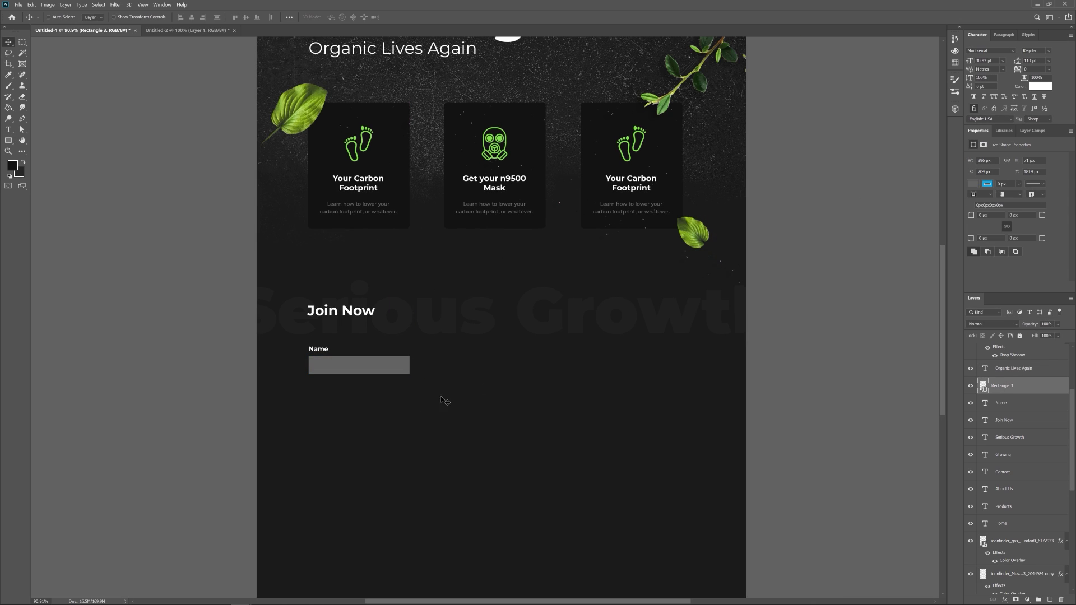
Duplicate the "Name" label and its input field, place the copies under the second card's column, and change the label to "Email"
shift+click(1014, 403)
right_click(1013, 403)
click(1004, 82)
key(Return)
drag(367, 355, 617, 384)
double_click(455, 348)
text(Email)
key(ctrl+Return)
Duplicate the input field into the third card's column and round the corners of the form rectangles to 10 px
click(1013, 386)
right_click(1013, 384)
click(1004, 66)
key(Return)
click(1014, 399)
shift+click(1003, 420)
Widen the Name field to about 467 px and stretch the Email field slightly wider, keeping their left edges in place
ctrl+click(392, 367)
key(ctrl+t)
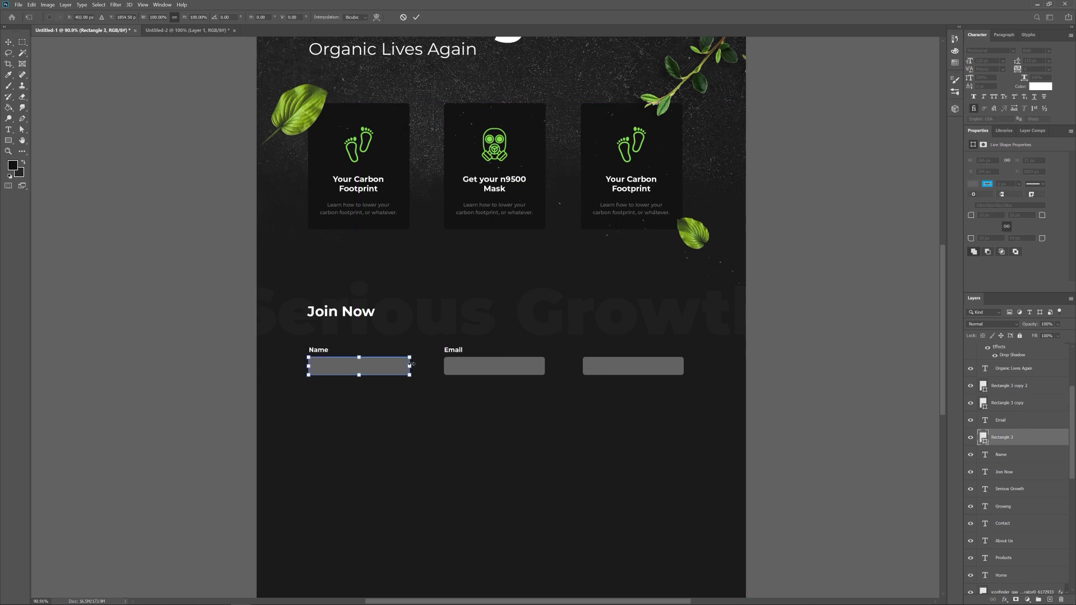
drag(409, 365, 427, 366)
key(Return)
ctrl+click(517, 364)
key(ctrl+t)
drag(544, 366, 567, 366)
key(Return)
Fill the third form rectangle with the green sampled from the footprint icon
key(t)
click(8, 43)
ctrl+click(615, 365)
double_click(983, 385)
click(631, 145)
click(852, 160)
Add the text "Signup!" in Montserrat Bold at the green button
drag(608, 367, 684, 375)
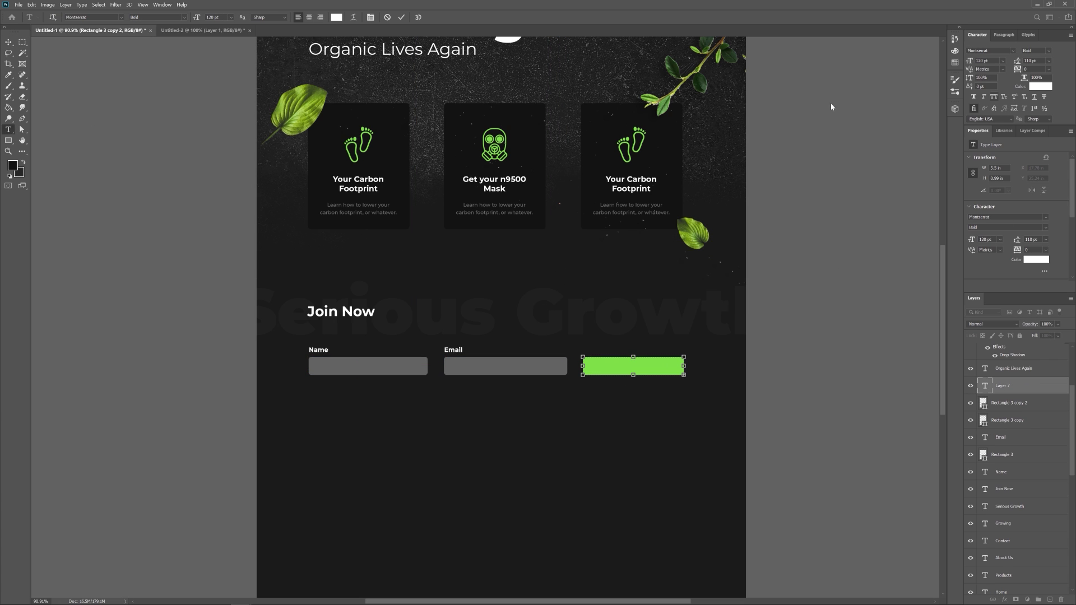
text(Signup!)
click(9, 42)
key(t)
mouse_move(582, 361)
mouse_down()
mouse_move(684, 375)
mouse_move(640, 367)
mouse_up()
click(628, 391)
text(Signup!)
key(ctrl+Return)
Colour the "Signup!" text black and scale it down to fit centred on the green button
click(336, 17)
click(670, 272)
click(853, 162)
click(8, 42)
key(ctrl+t)
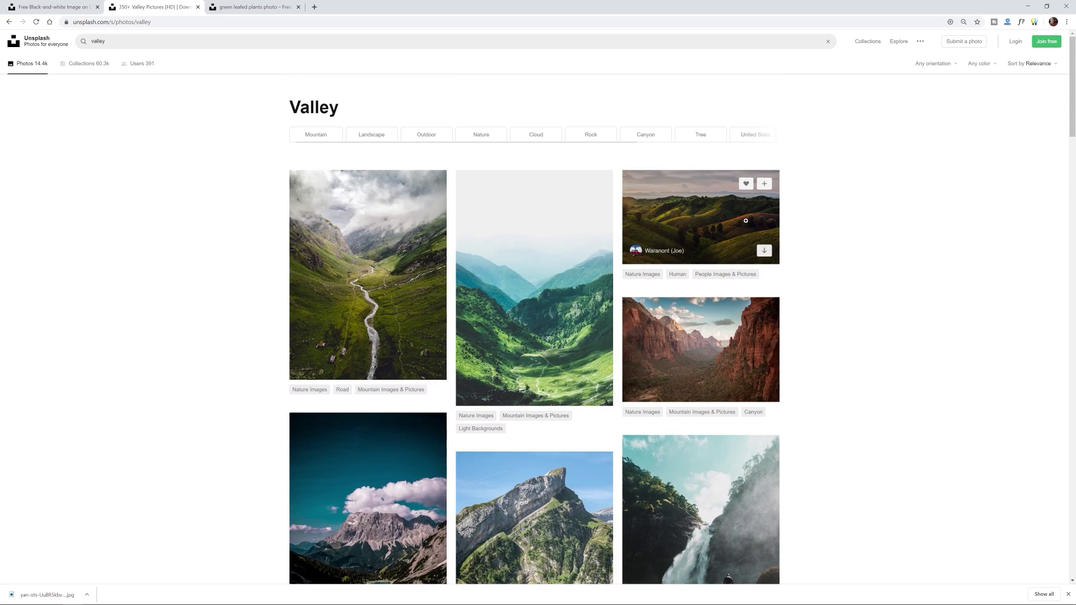
Download the rolling green hills photo from Unsplash, add it across the bottom of the page mockup in Photoshop and remove its sky
click(762, 233)
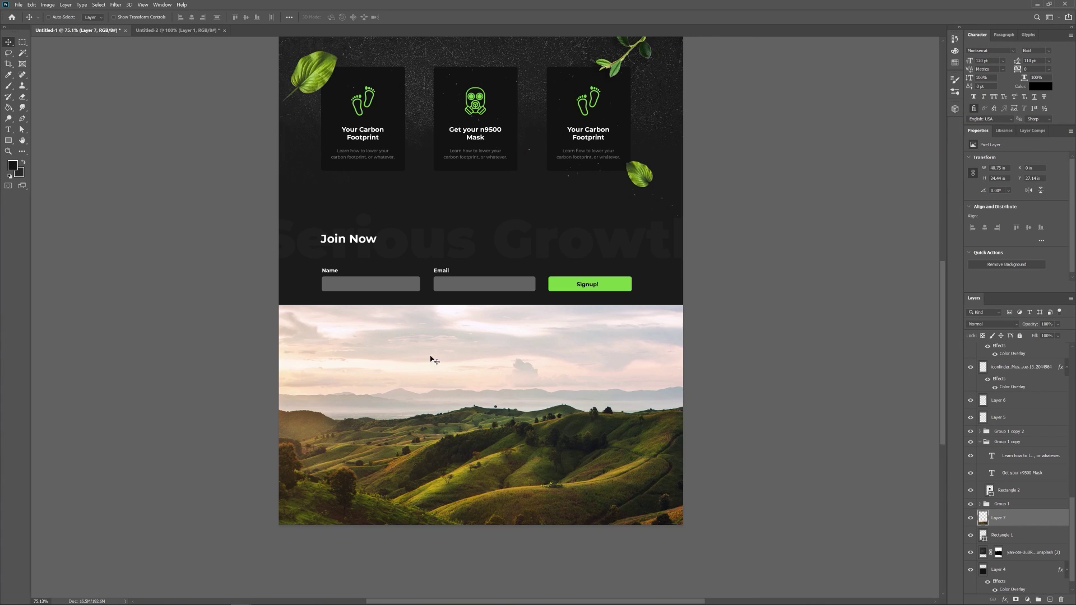
click(26, 53)
click(65, 60)
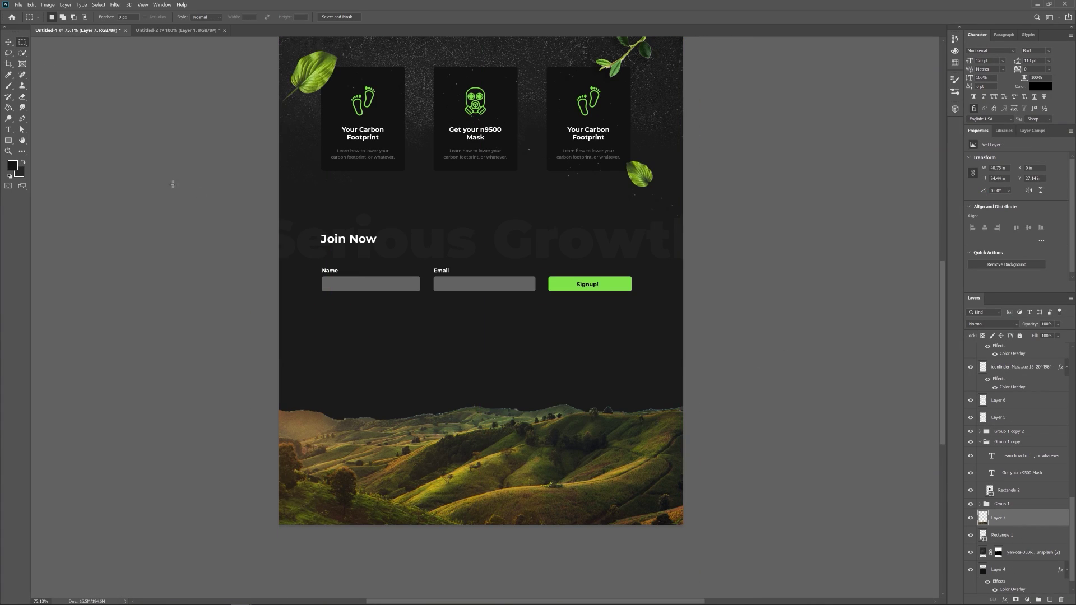
Add a Photo Filter adjustment clipped to the hills layer, using the Green filter at about 46% density
scroll(300, 81, down, 3)
click(129, 5)
mouse_move(162, 4)
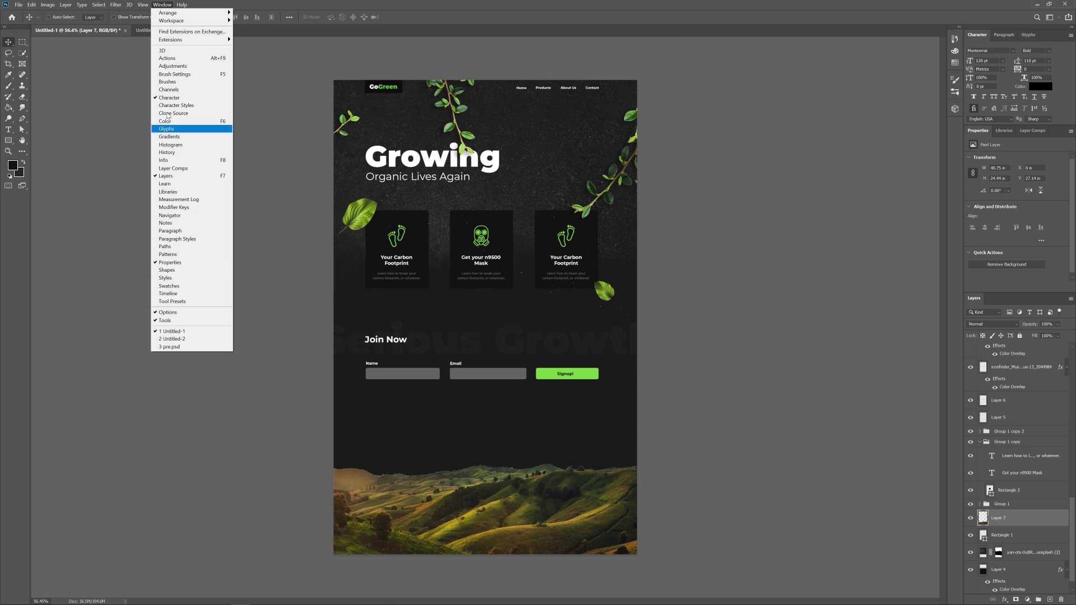
click(173, 66)
click(716, 310)
click(1003, 159)
click(1002, 227)
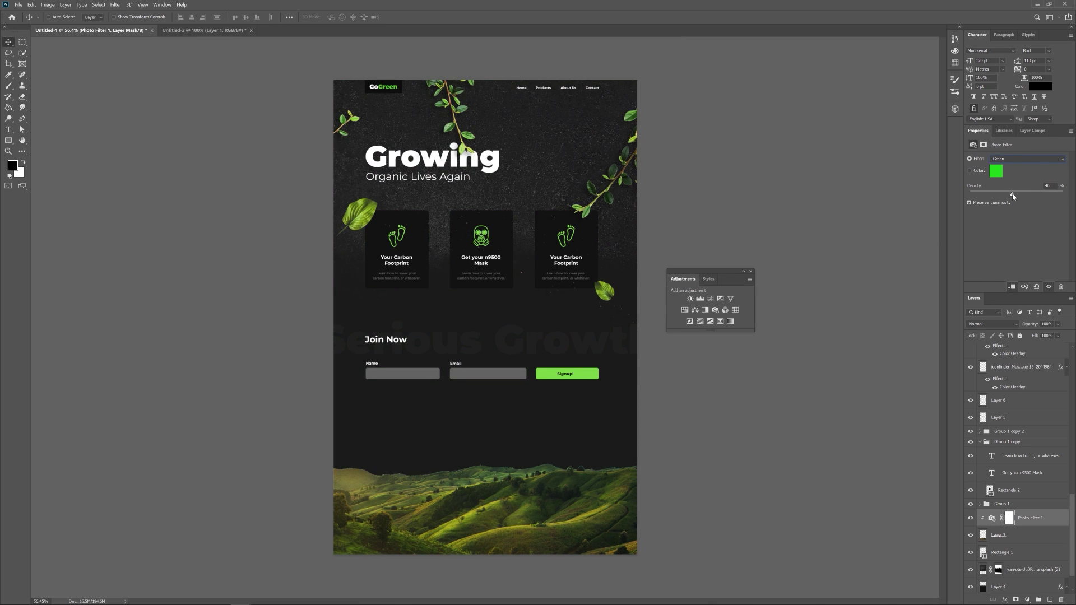
Reduce the canvas height by trimming the bottom of the page and move the hills up to suit it
mouse_move(496, 471)
mouse_down()
mouse_move(496, 437)
mouse_move(496, 457)
mouse_up()
click(47, 5)
click(60, 71)
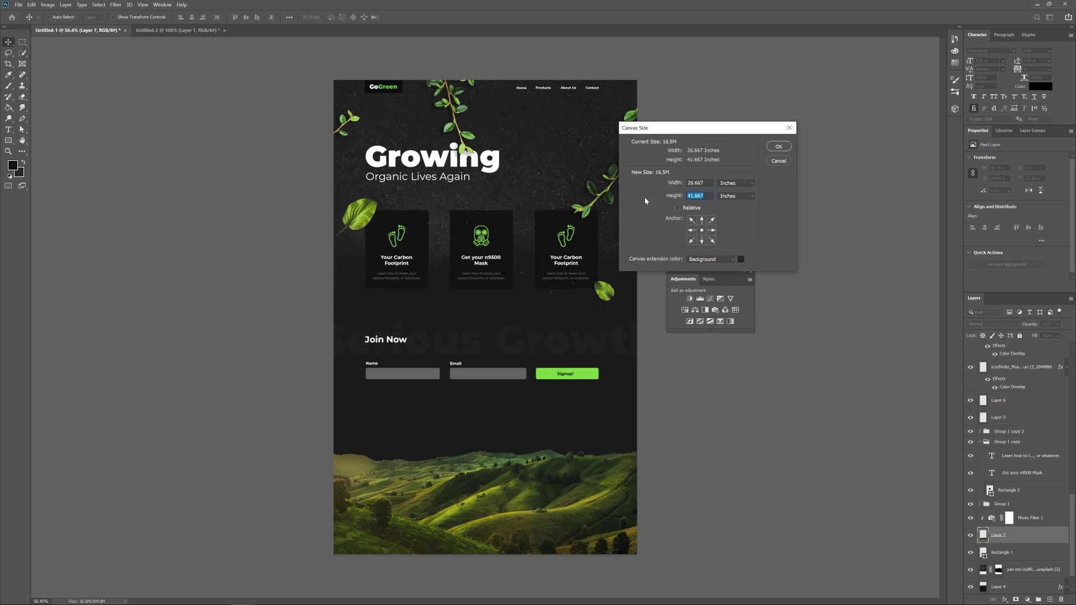
click(777, 147)
drag(516, 504, 517, 487)
Change the Signup button's fill to a slightly darker green
key(ctrl+0)
ctrl+click(627, 442)
double_click(984, 351)
click(745, 189)
click(850, 161)
Nudge both input fields and the Signup button down together by 10 px
ctrl+click(403, 443)
ctrl+shift+click(478, 443)
ctrl+shift+click(615, 444)
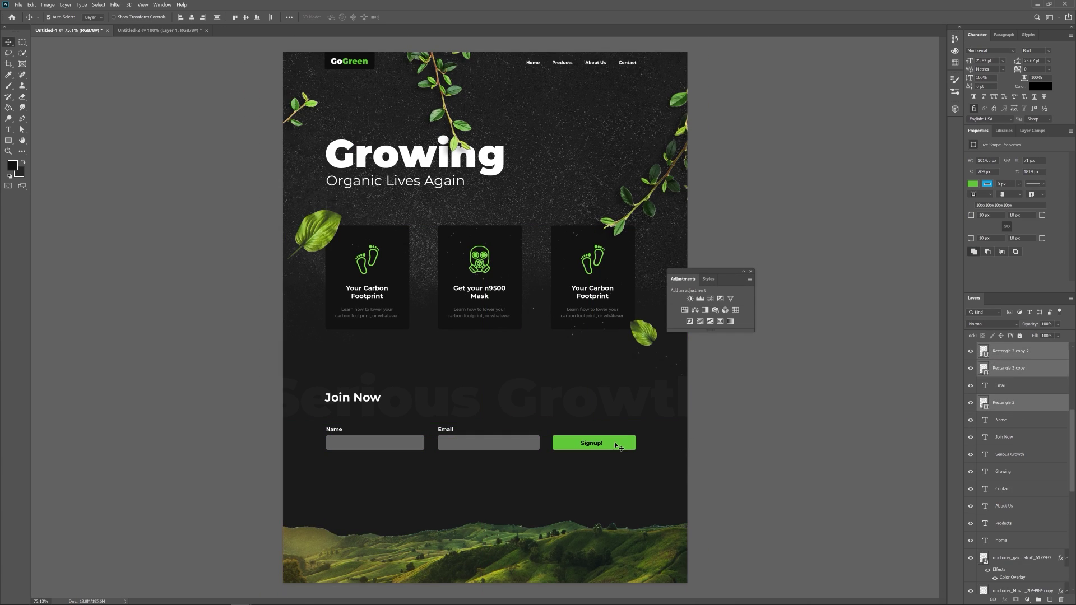
key(shift+Down)
ctrl+click(526, 445)
Select the cleared sky area above the hills with the Magic Wand
ctrl+click(651, 567)
right_click(22, 53)
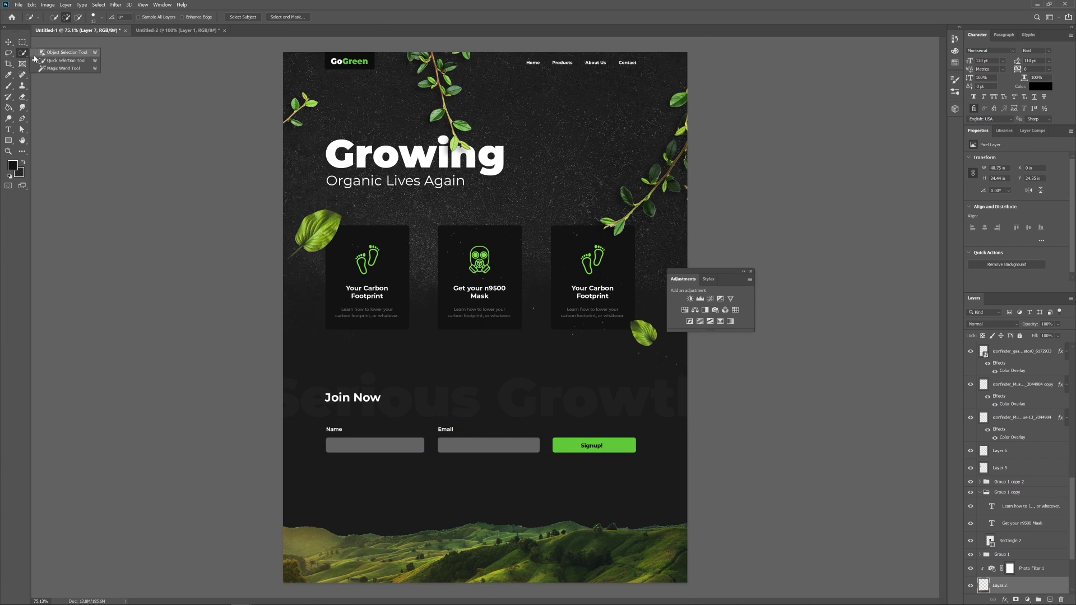
click(55, 69)
click(506, 513)
key(m)
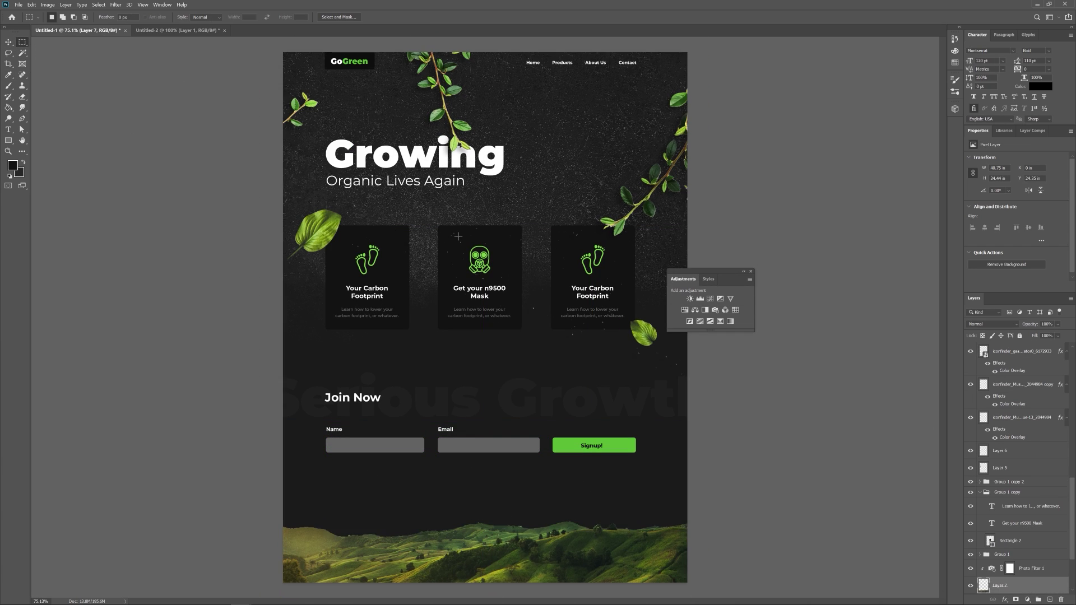
Darken the fill of the Name and Email input fields to #393939
ctrl+click(392, 445)
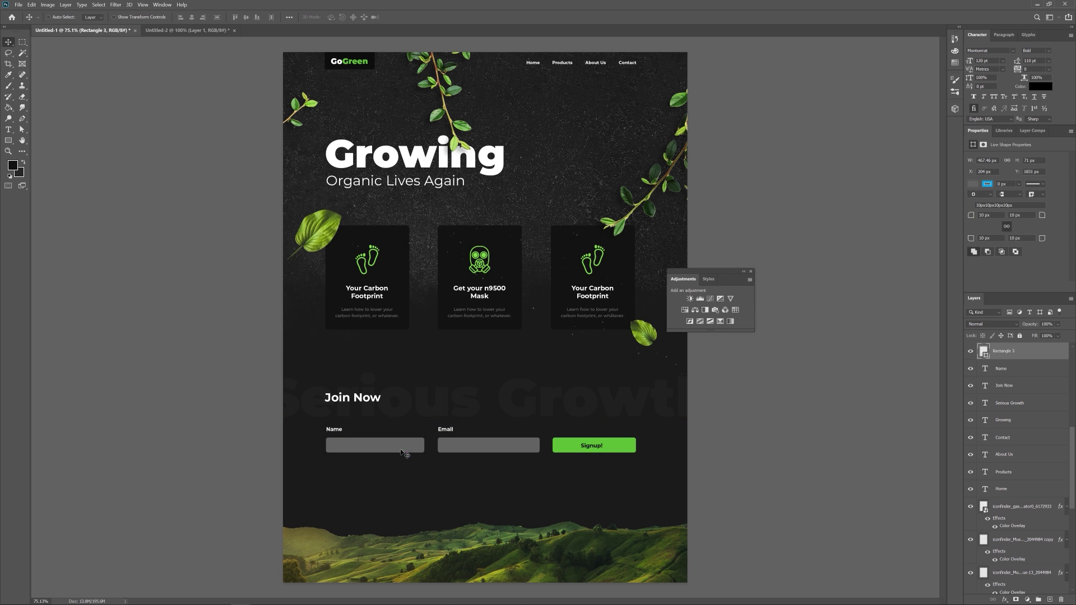
double_click(984, 351)
drag(689, 252, 662, 259)
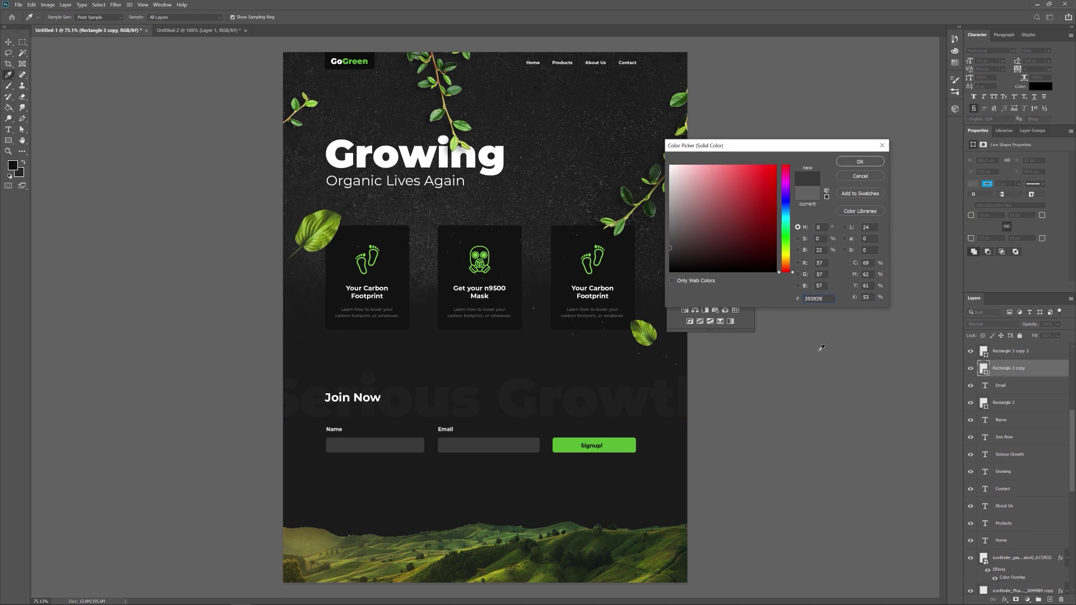
key(Return)
Copy the plant's drop shadow layer style and paste it onto the single leaf layers beside the cards
scroll(513, 307, up, 2)
drag(513, 307, 515, 288)
drag(541, 322, 538, 298)
ctrl+click(279, 267)
right_click(1004, 585)
click(1020, 548)
right_click(1014, 585)
click(1004, 411)
right_click(1009, 573)
click(1004, 409)
scroll(635, 381, down, 3)
scroll(636, 381, up, 1)
scroll(635, 381, down, 1)
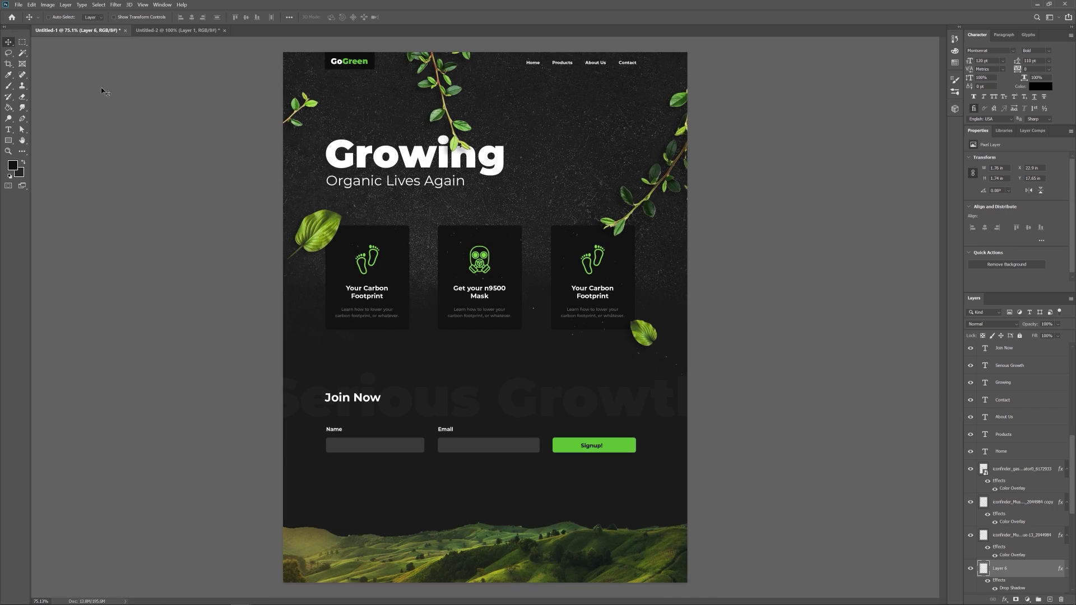